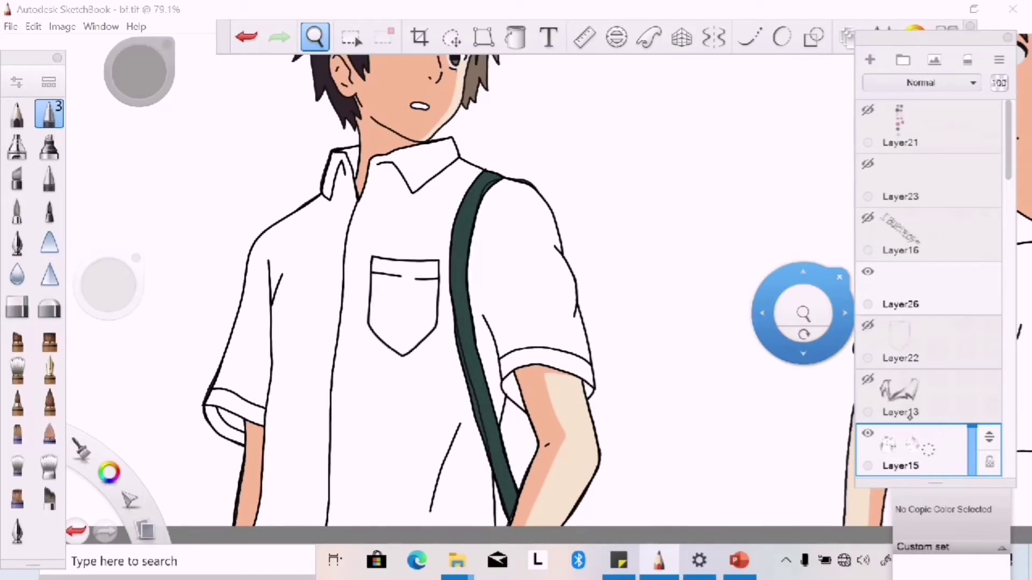
Import the school seal image onto a new layer above Layer15 and scale it down onto the boy's shirt pocket.
{"action": "left_click_drag", "start_coordinate": [362, 295], "coordinate": [344, 285]}
{"action": "left_click", "coordinate": [914, 291]}
{"action": "left_click", "coordinate": [929, 442]}
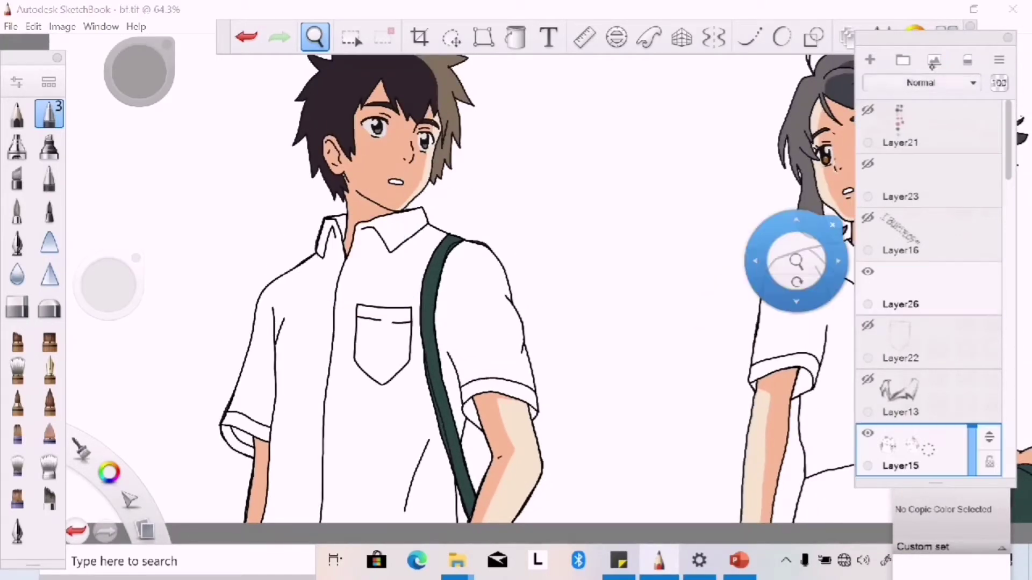
{"action": "left_click", "coordinate": [869, 59]}
{"action": "left_click", "coordinate": [934, 60]}
{"action": "left_click", "coordinate": [896, 519]}
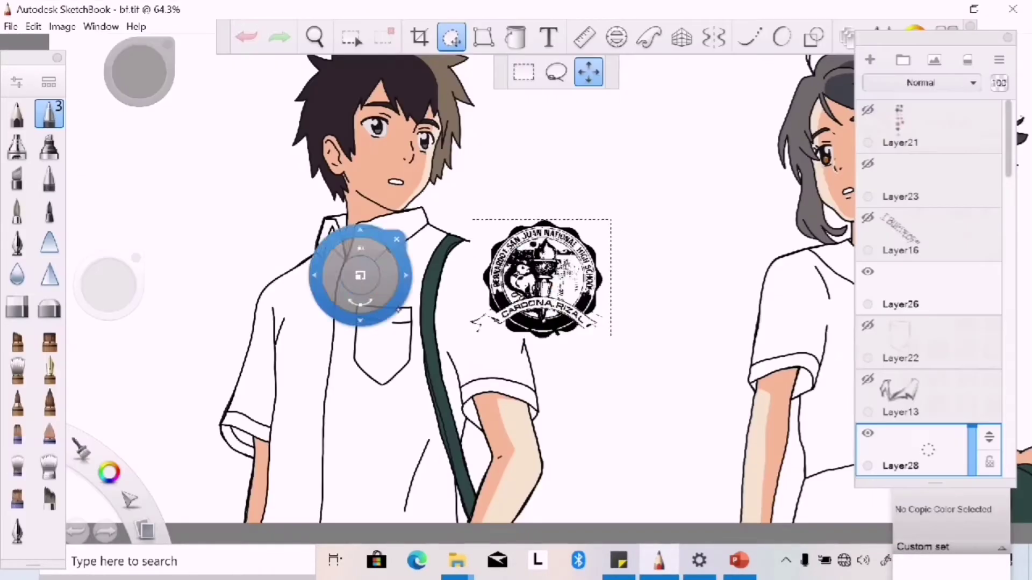
{"action": "left_click_drag", "start_coordinate": [681, 323], "coordinate": [505, 355]}
{"action": "left_click", "coordinate": [460, 329]}
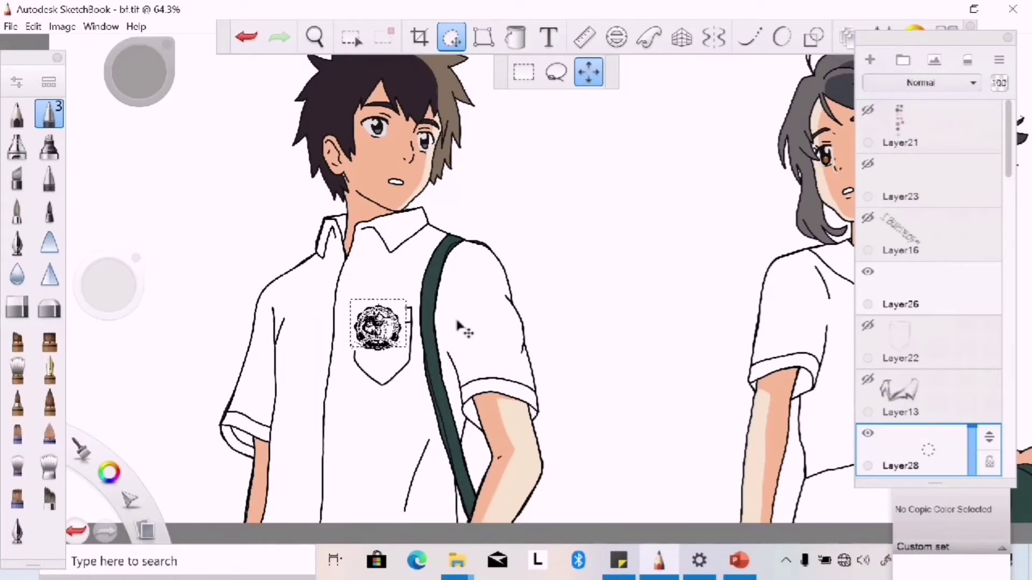
Lasso and delete the white background around the seal so the pocket outline is uncovered.
{"action": "key", "text": "z"}
{"action": "left_click_drag", "start_coordinate": [376, 315], "coordinate": [373, 360]}
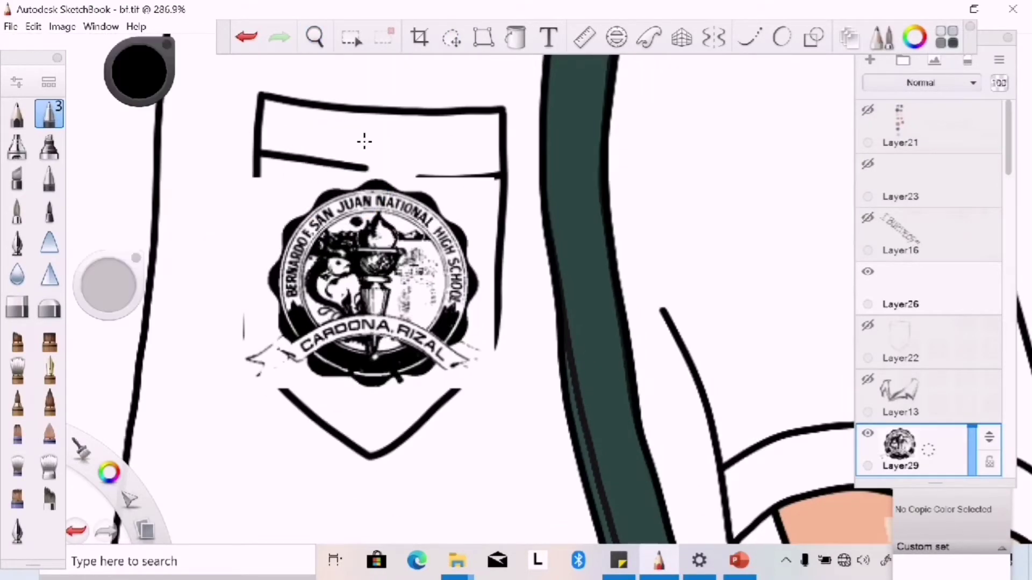
{"action": "key", "text": "m"}
{"action": "left_click_drag", "start_coordinate": [241, 337], "coordinate": [243, 340]}
{"action": "key", "text": "Delete"}
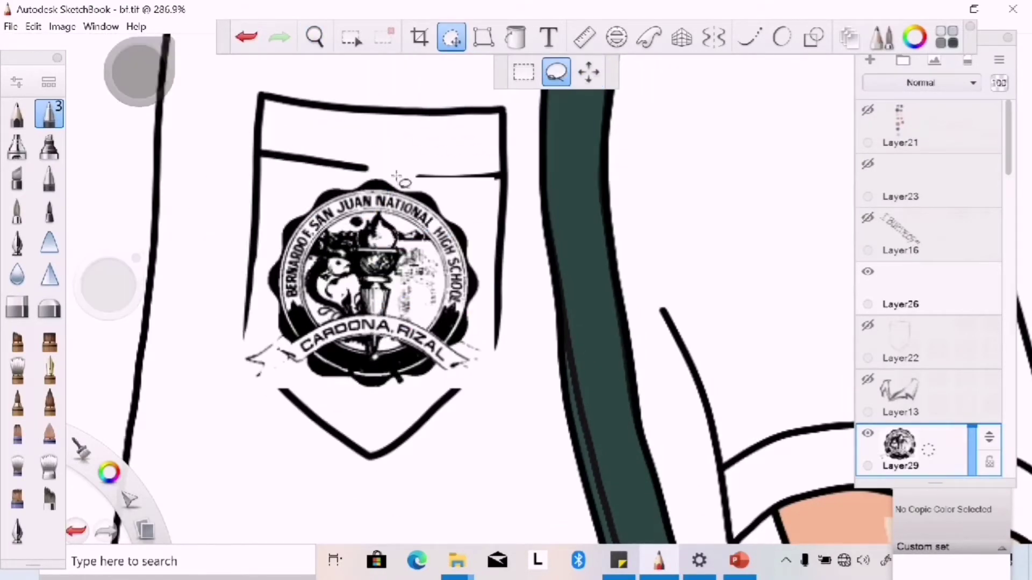
{"action": "mouse_move", "coordinate": [370, 179]}
{"action": "left_mouse_down"}
{"action": "mouse_move", "coordinate": [525, 340]}
{"action": "mouse_move", "coordinate": [518, 346]}
{"action": "left_mouse_up"}
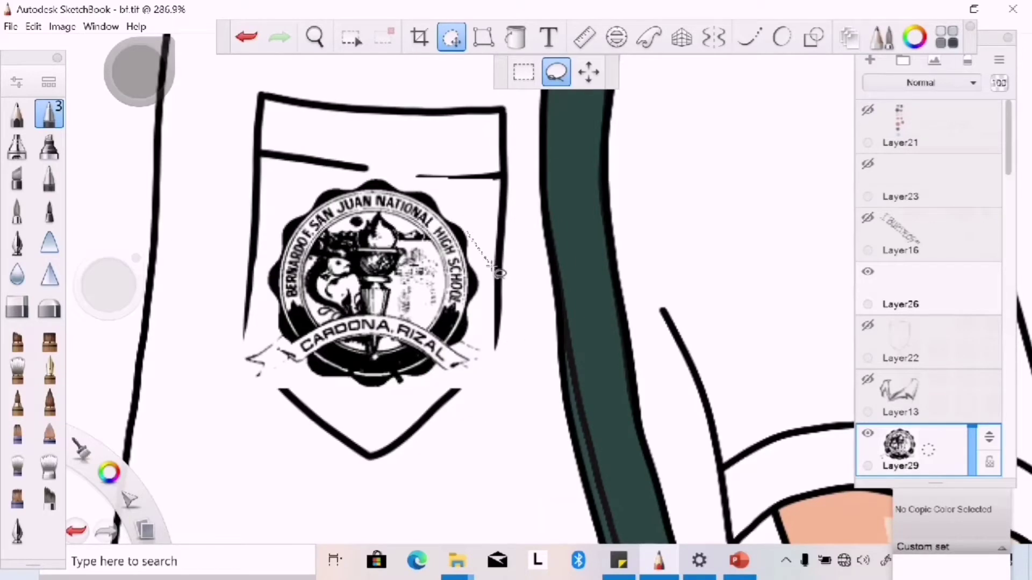
{"action": "mouse_move", "coordinate": [499, 273]}
{"action": "left_mouse_down"}
{"action": "mouse_move", "coordinate": [518, 334]}
{"action": "mouse_move", "coordinate": [484, 386]}
{"action": "mouse_move", "coordinate": [486, 374]}
{"action": "left_mouse_up"}
{"action": "key", "text": "Delete"}
{"action": "key", "text": "Delete"}
Scale the seal down further and centre it within the outline of the boy's shirt pocket.
{"action": "left_click", "coordinate": [589, 72]}
{"action": "left_click_drag", "start_coordinate": [452, 186], "coordinate": [397, 311]}
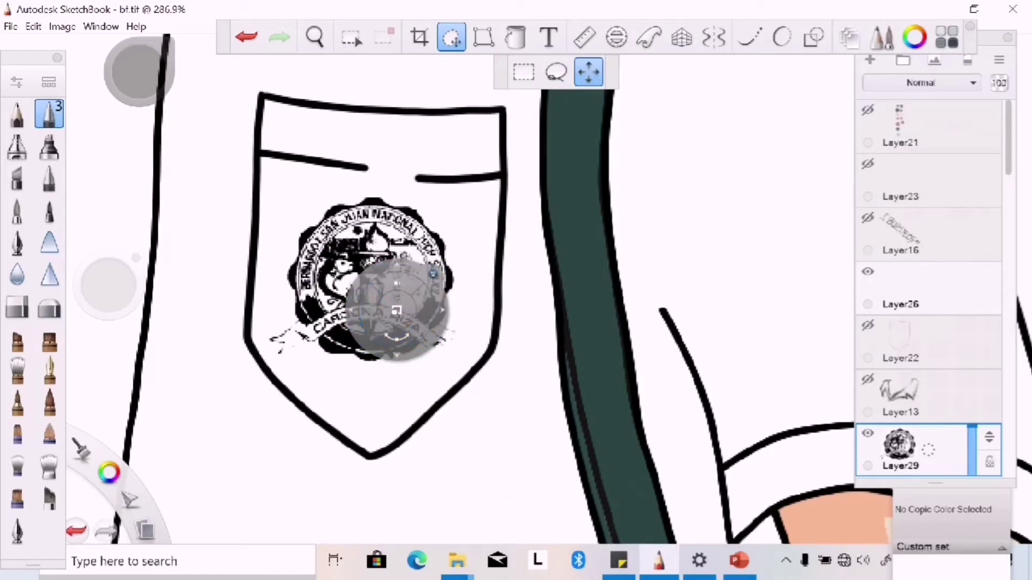
{"action": "left_click", "coordinate": [315, 37]}
{"action": "left_click_drag", "start_coordinate": [346, 99], "coordinate": [456, 258]}
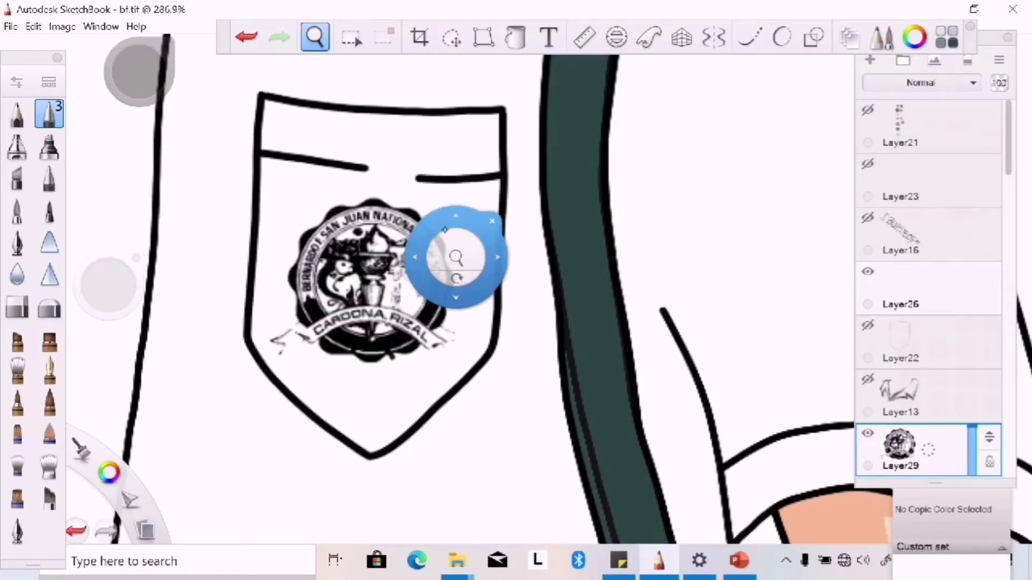
Duplicate the seal layer and move the copy onto the front of the girl's blouse.
{"action": "left_click", "coordinate": [899, 444]}
{"action": "left_click", "coordinate": [914, 409]}
{"action": "scroll", "coordinate": [491, 182], "scroll_direction": "down", "scroll_amount": 5}
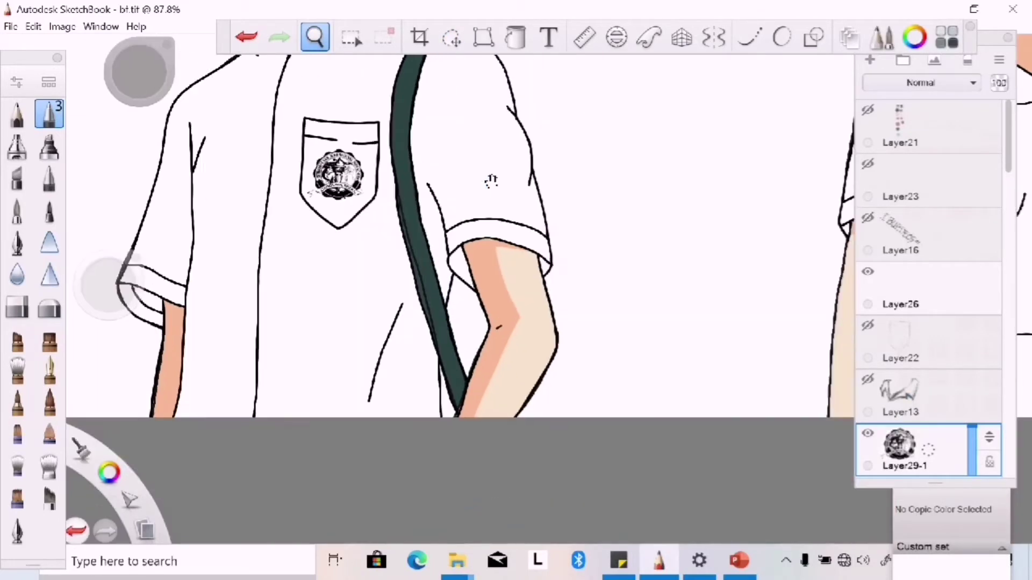
{"action": "left_click", "coordinate": [451, 37]}
{"action": "left_click", "coordinate": [588, 69]}
{"action": "left_click_drag", "start_coordinate": [492, 181], "coordinate": [802, 300]}
{"action": "left_click", "coordinate": [315, 37]}
{"action": "left_click_drag", "start_coordinate": [604, 278], "coordinate": [582, 269]}
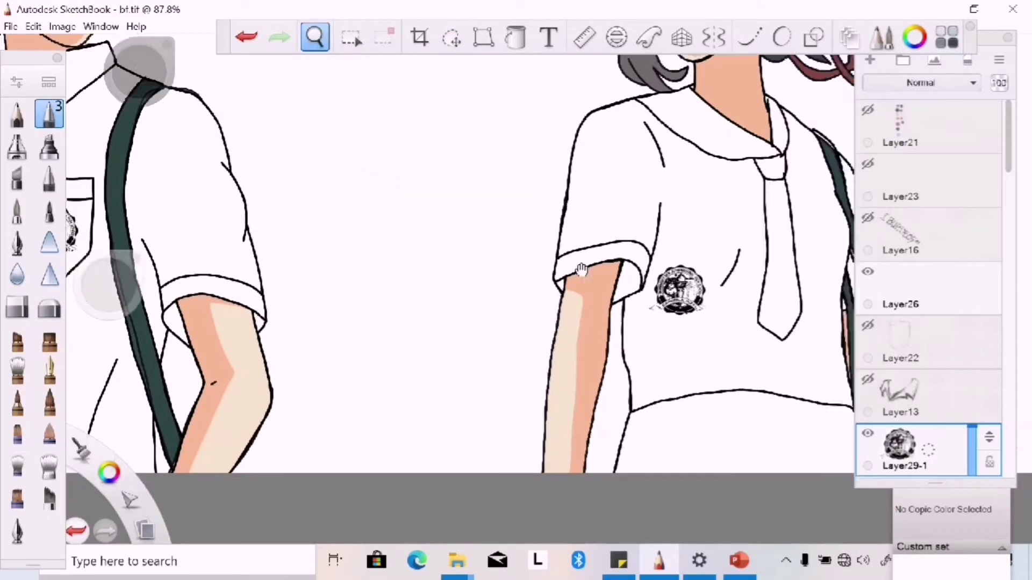
Shrink the copied seal and position it inside the pointed end of the girl's necktie.
{"action": "scroll", "coordinate": [581, 269], "scroll_direction": "up", "scroll_amount": 5}
{"action": "left_click", "coordinate": [499, 235]}
{"action": "left_click", "coordinate": [452, 37]}
{"action": "left_click_drag", "start_coordinate": [225, 231], "coordinate": [452, 357]}
{"action": "left_click_drag", "start_coordinate": [502, 329], "coordinate": [525, 342]}
{"action": "key", "text": "e"}
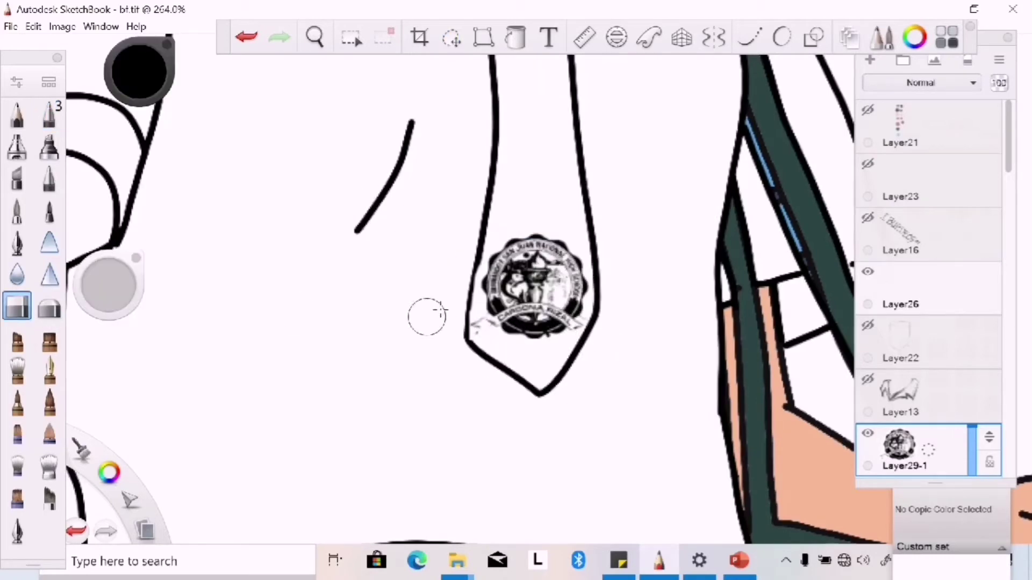
Select Layer29 and shrink the seal slightly within the boy's shirt pocket.
{"action": "scroll", "coordinate": [452, 315], "scroll_direction": "down", "scroll_amount": 6}
{"action": "scroll", "coordinate": [290, 280], "scroll_direction": "up", "scroll_amount": 6}
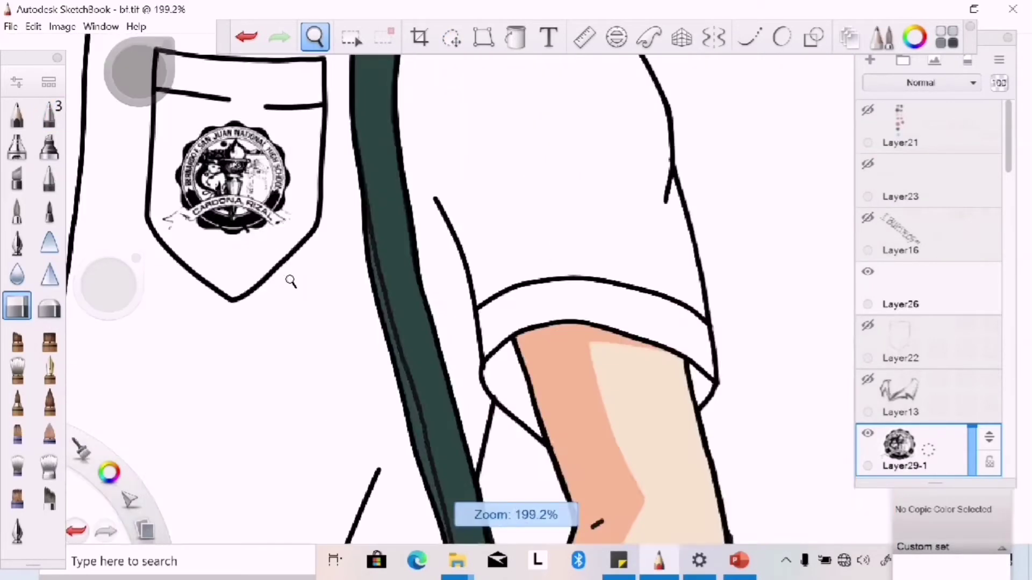
{"action": "scroll", "coordinate": [930, 323], "scroll_direction": "down", "scroll_amount": 2}
{"action": "left_click", "coordinate": [913, 285]}
{"action": "left_click_drag", "start_coordinate": [791, 371], "coordinate": [403, 132]}
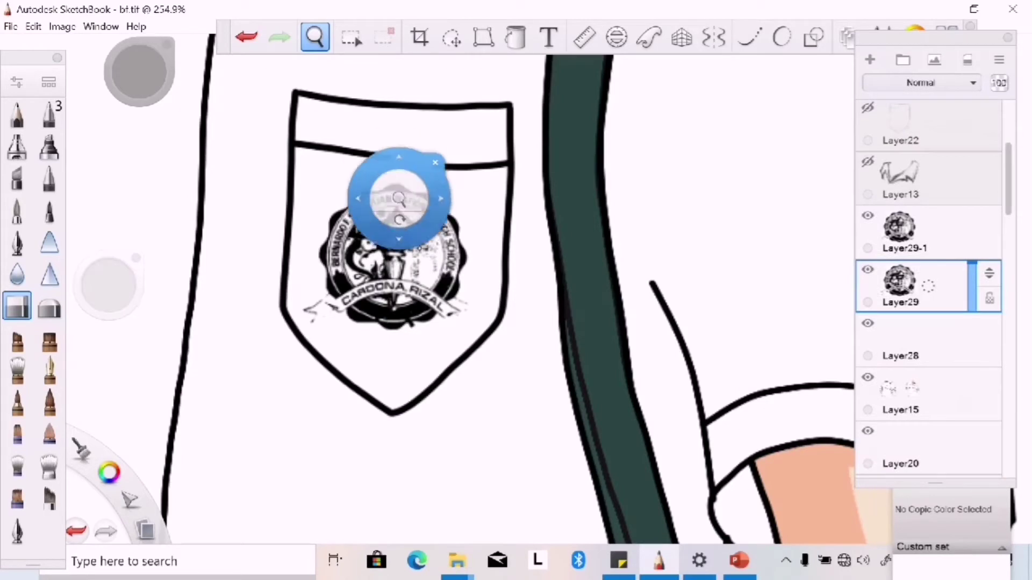
{"action": "left_click", "coordinate": [452, 37]}
{"action": "left_click_drag", "start_coordinate": [410, 293], "coordinate": [400, 285]}
{"action": "key", "text": "Escape"}
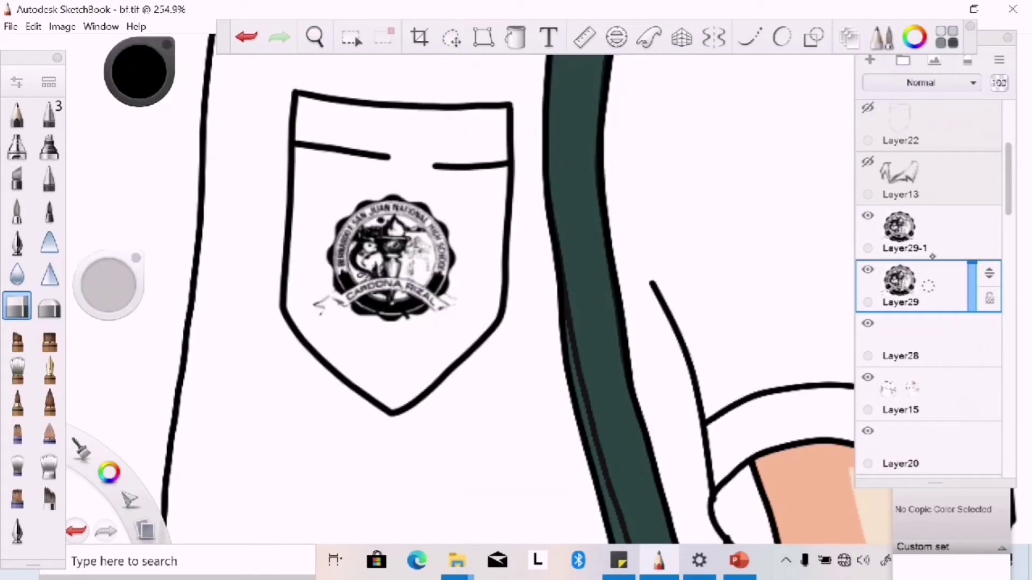
Combine both seal copies on Layer29, directly above the Layer15 line art.
{"action": "left_click", "coordinate": [937, 291]}
{"action": "left_click", "coordinate": [938, 291]}
{"action": "left_click", "coordinate": [938, 290]}
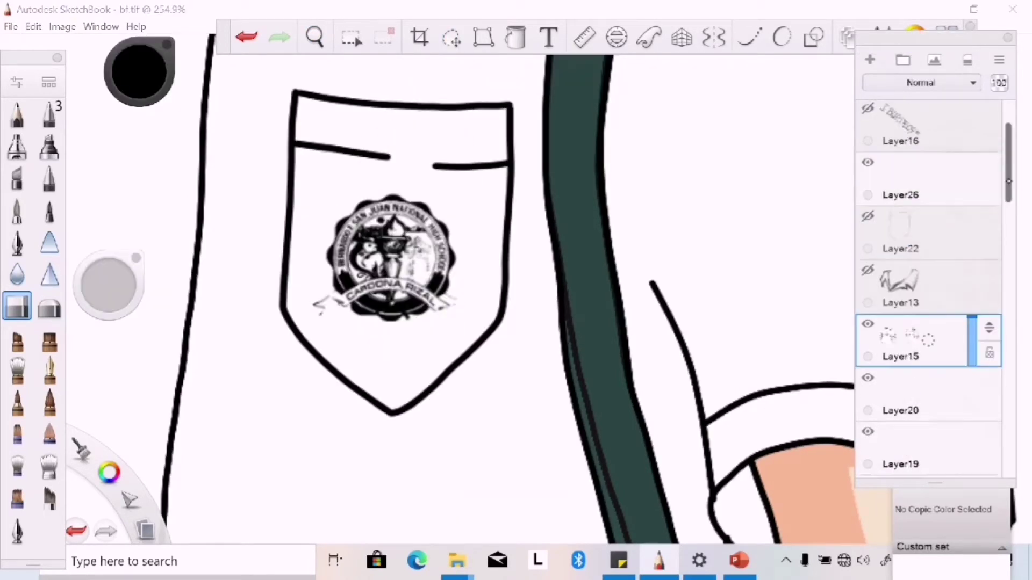
{"action": "left_click", "coordinate": [315, 37]}
{"action": "left_click_drag", "start_coordinate": [518, 288], "coordinate": [518, 323]}
{"action": "left_click_drag", "start_coordinate": [301, 205], "coordinate": [806, 150]}
{"action": "key", "text": "ctrl+shift+n"}
{"action": "left_click_drag", "start_coordinate": [345, 173], "coordinate": [456, 179]}
{"action": "left_click", "coordinate": [867, 383]}
{"action": "key", "text": "Escape"}
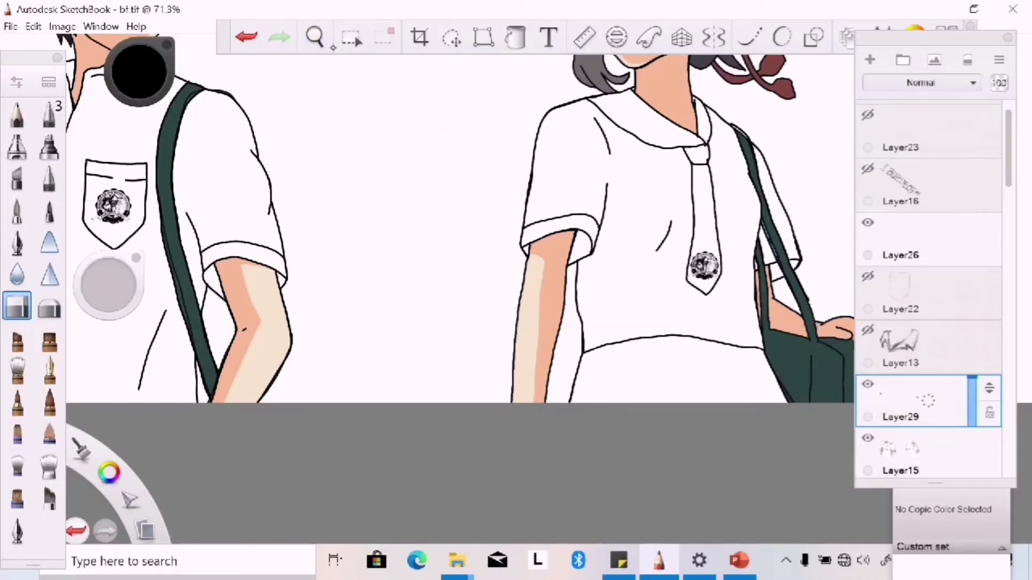
Set the Micron 03 brush size to 5 and turn on Steady Stroke for drawing the tie pattern.
{"action": "left_click", "coordinate": [315, 37]}
{"action": "left_click_drag", "start_coordinate": [412, 239], "coordinate": [323, 193]}
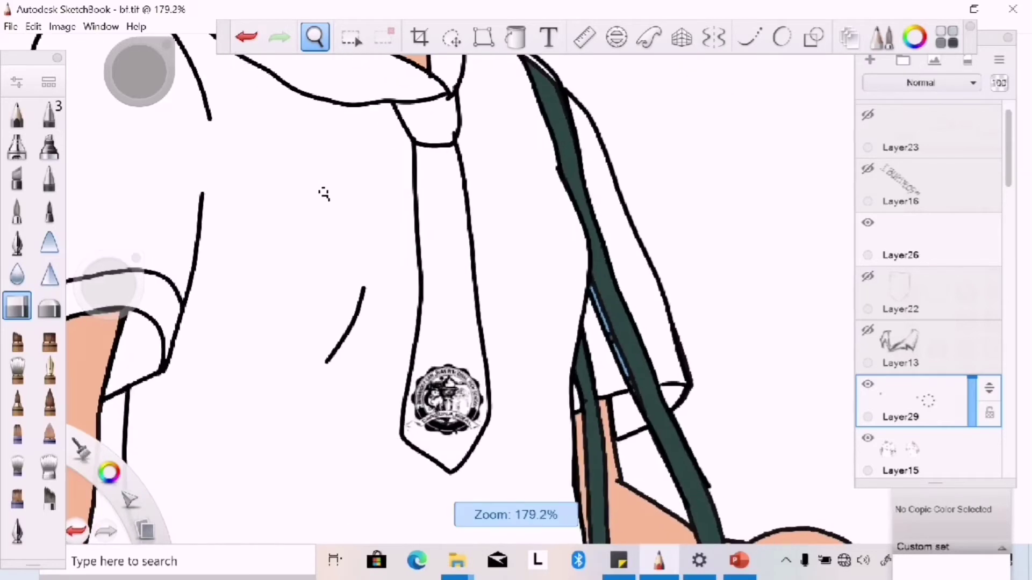
{"action": "key", "text": "Escape"}
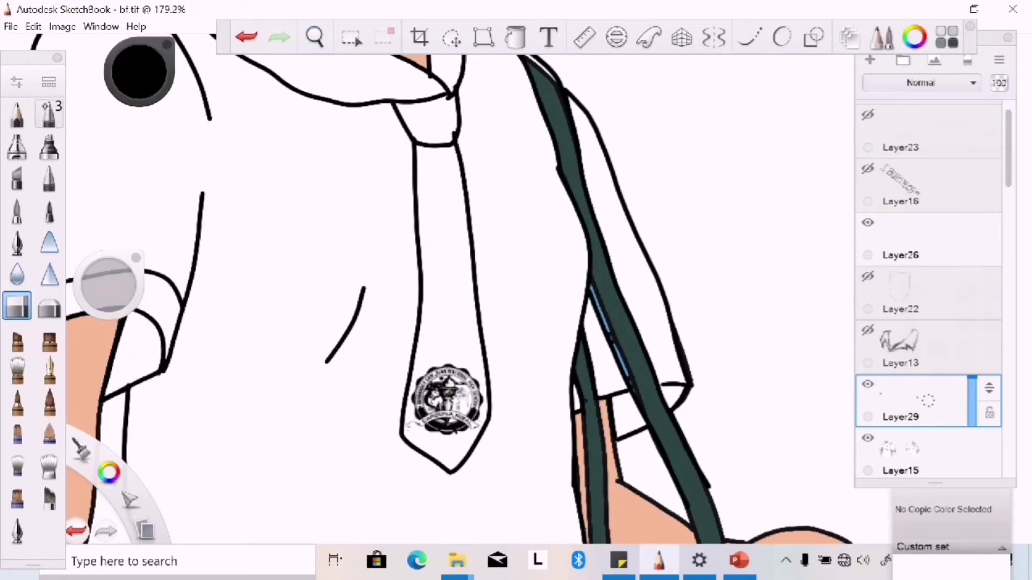
{"action": "double_click", "coordinate": [49, 113]}
{"action": "double_click", "coordinate": [774, 285]}
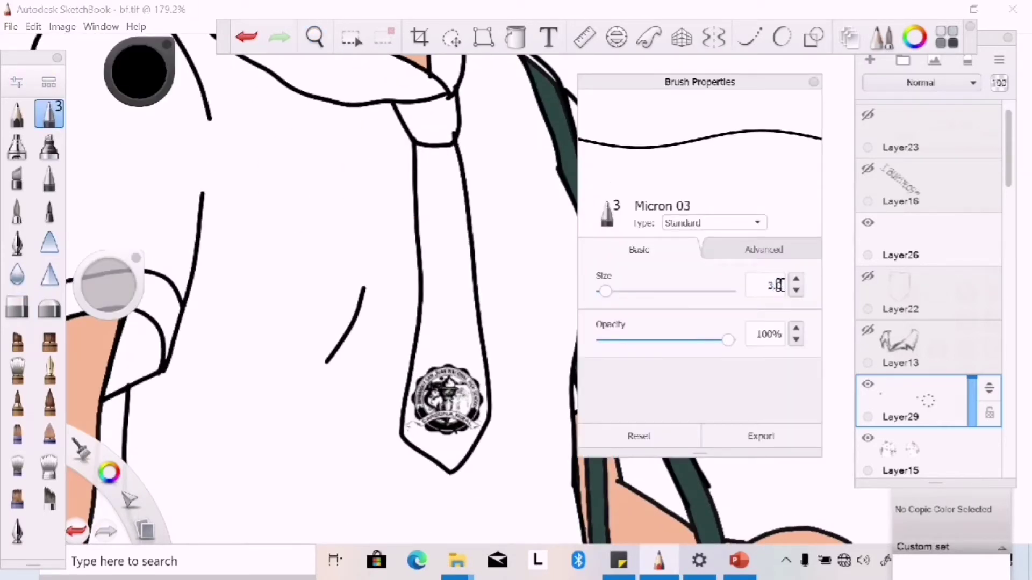
{"action": "type", "text": "5"}
{"action": "left_click", "coordinate": [814, 81]}
{"action": "left_click", "coordinate": [749, 38]}
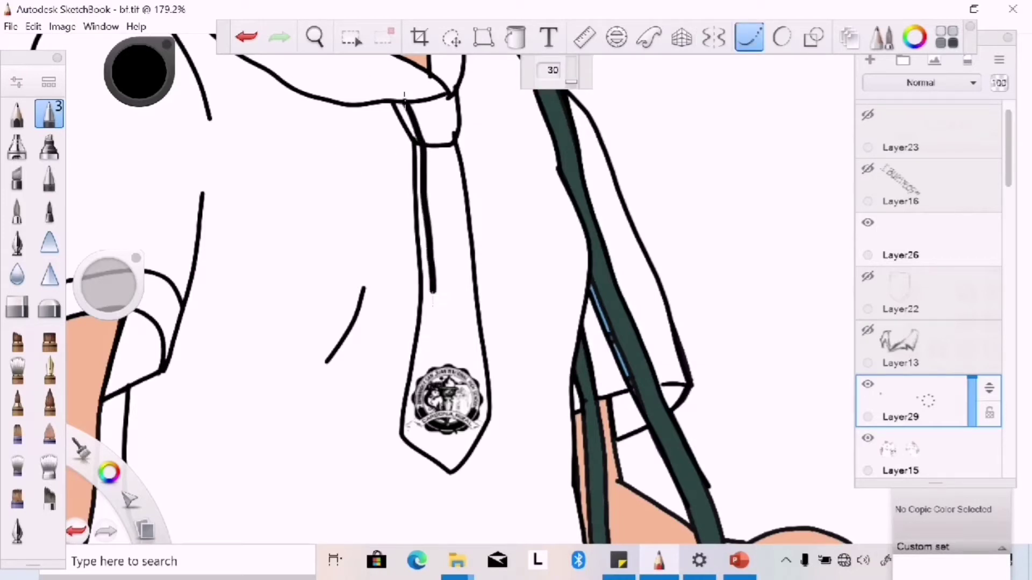
Undo the trial stripe, draw a black grid on the tie knot and vertical stripes down the tie on Layer15.
{"action": "key", "text": "ctrl+z"}
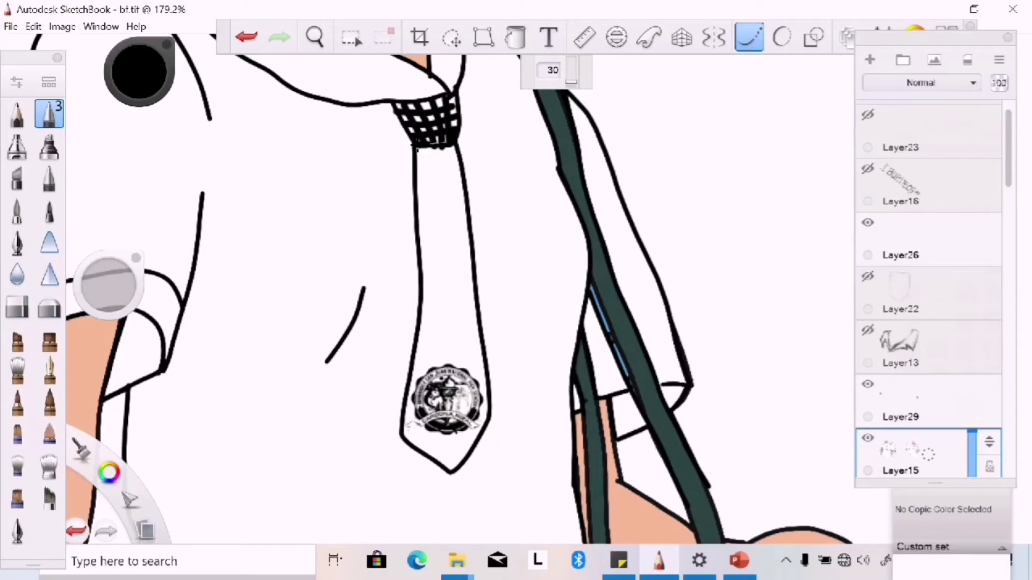
{"action": "mouse_move", "coordinate": [412, 260]}
{"action": "left_mouse_down"}
{"action": "mouse_move", "coordinate": [376, 157]}
{"action": "mouse_move", "coordinate": [396, 321]}
{"action": "left_mouse_up"}
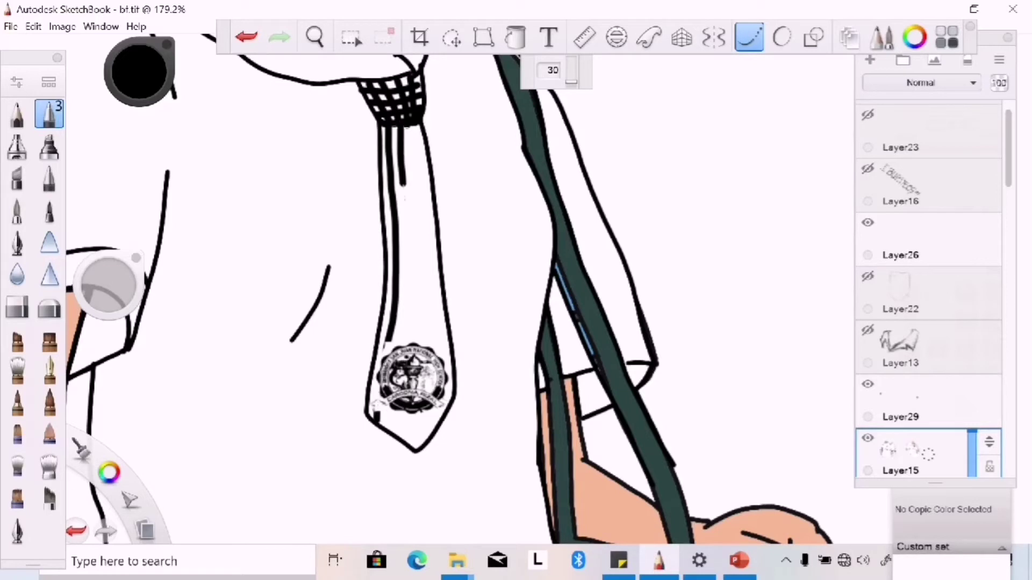
{"action": "key", "text": "ctrl+z"}
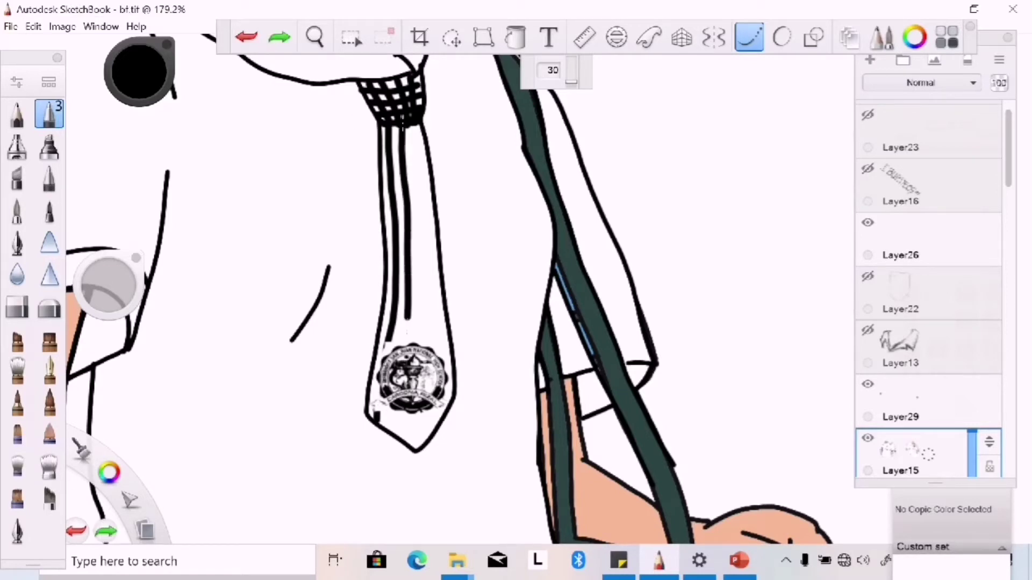
{"action": "left_click_drag", "start_coordinate": [415, 123], "coordinate": [420, 206]}
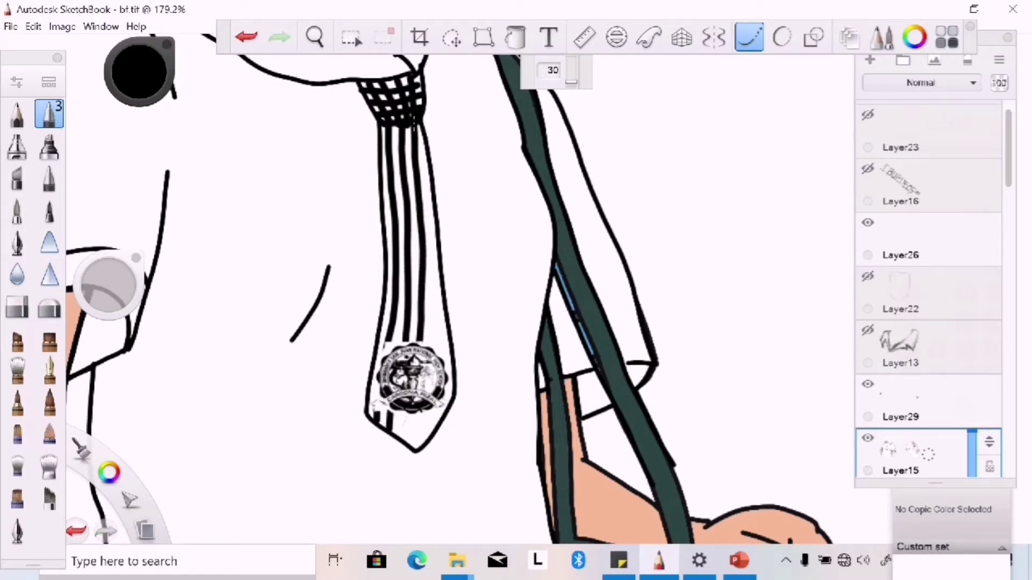
{"action": "left_click_drag", "start_coordinate": [439, 351], "coordinate": [434, 227]}
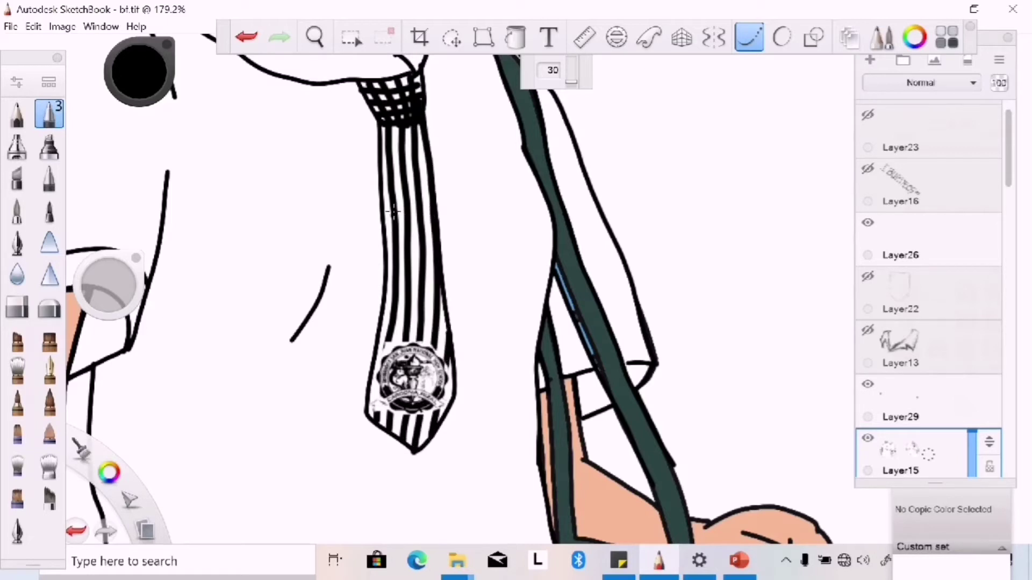
Cross the tie's vertical stripes with horizontal lines on Layer15, completing the checked pattern around the seal.
{"action": "left_click", "coordinate": [925, 400]}
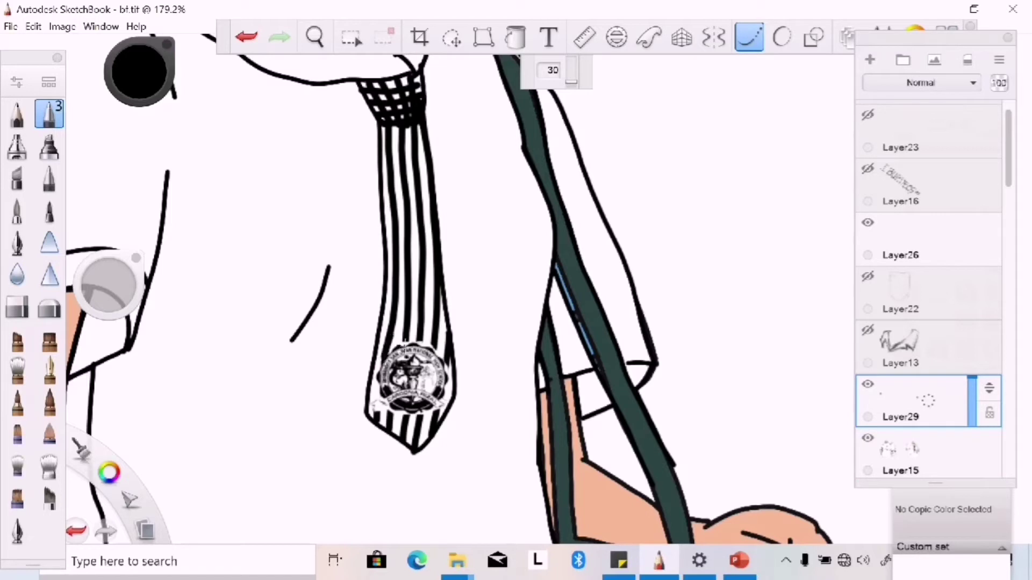
{"action": "left_click", "coordinate": [913, 445]}
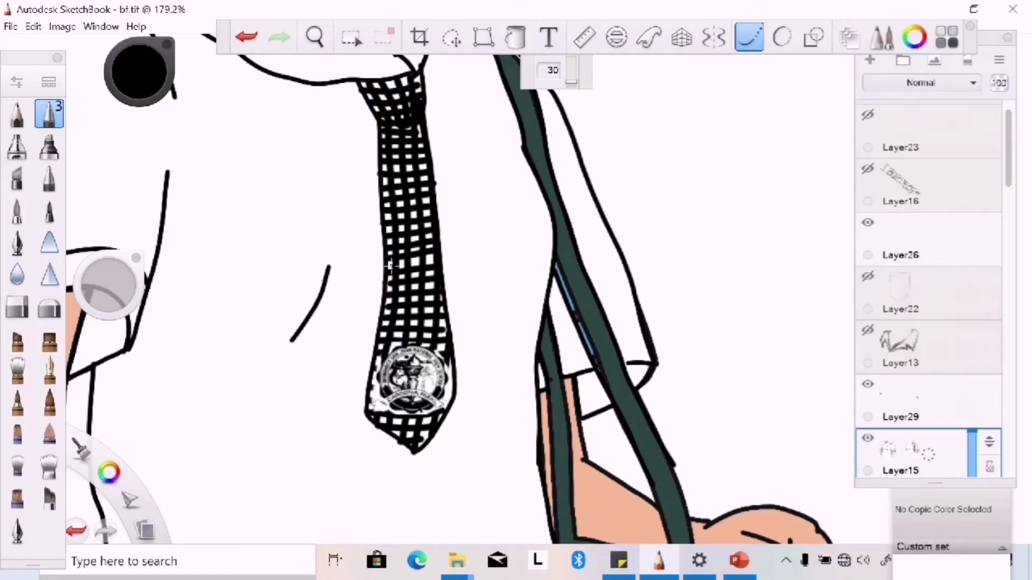
{"action": "key", "text": "space"}
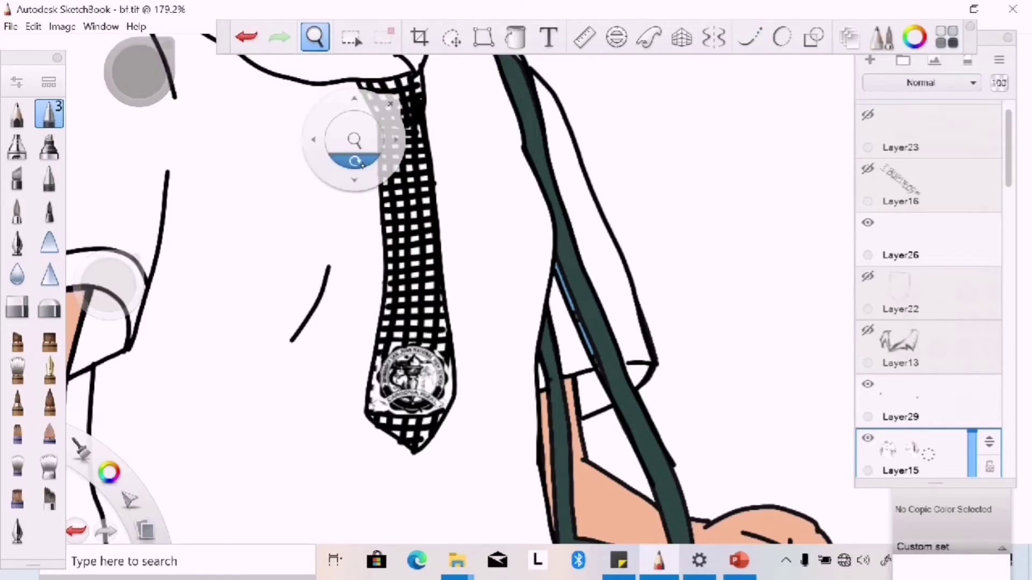
{"action": "scroll", "coordinate": [358, 141], "scroll_direction": "down", "scroll_amount": 5}
{"action": "scroll", "coordinate": [357, 141], "scroll_direction": "up", "scroll_amount": 6}
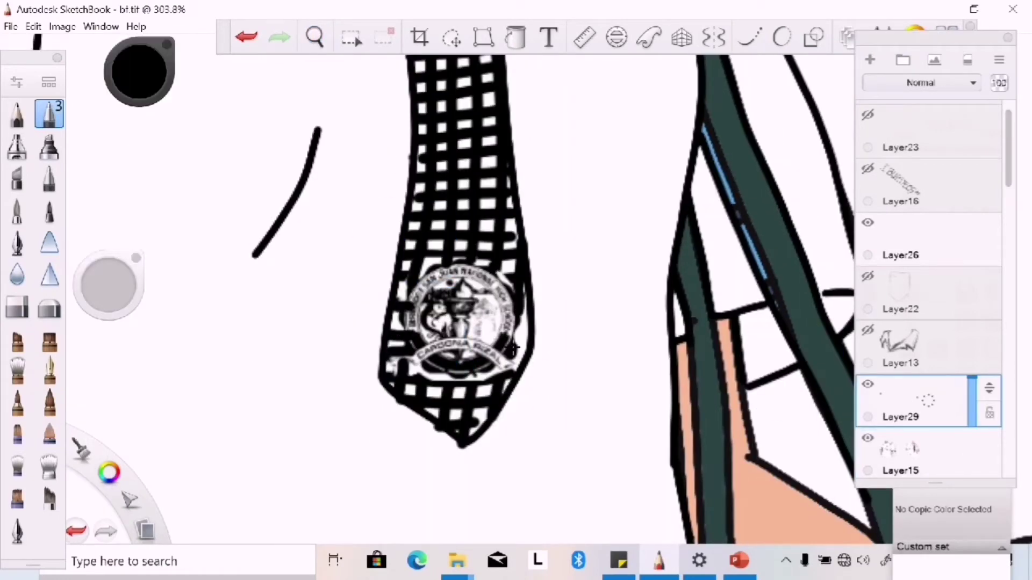
{"action": "key", "text": "space"}
{"action": "scroll", "coordinate": [370, 85], "scroll_direction": "down", "scroll_amount": 6}
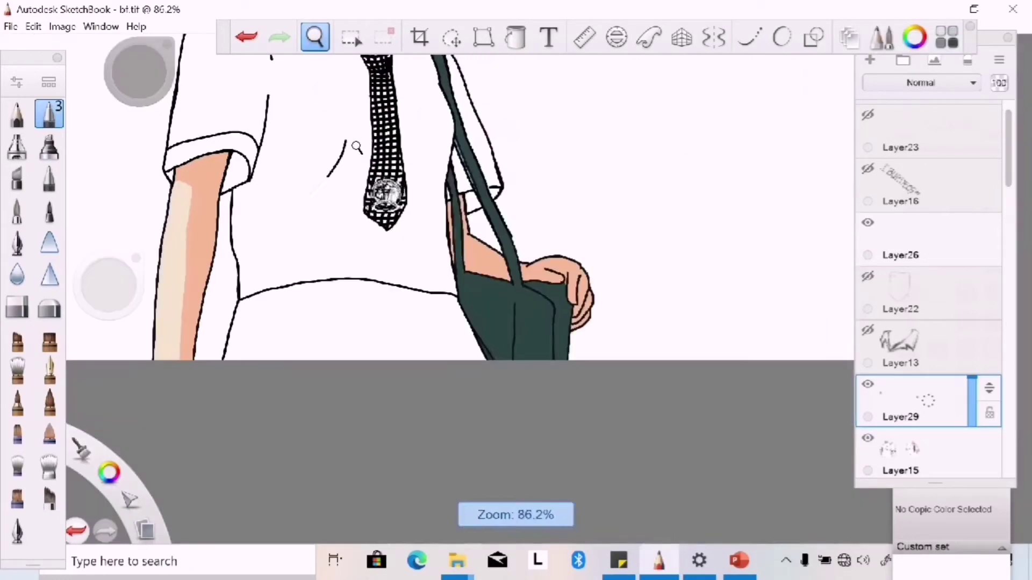
{"action": "left_click_drag", "start_coordinate": [336, 154], "coordinate": [438, 280]}
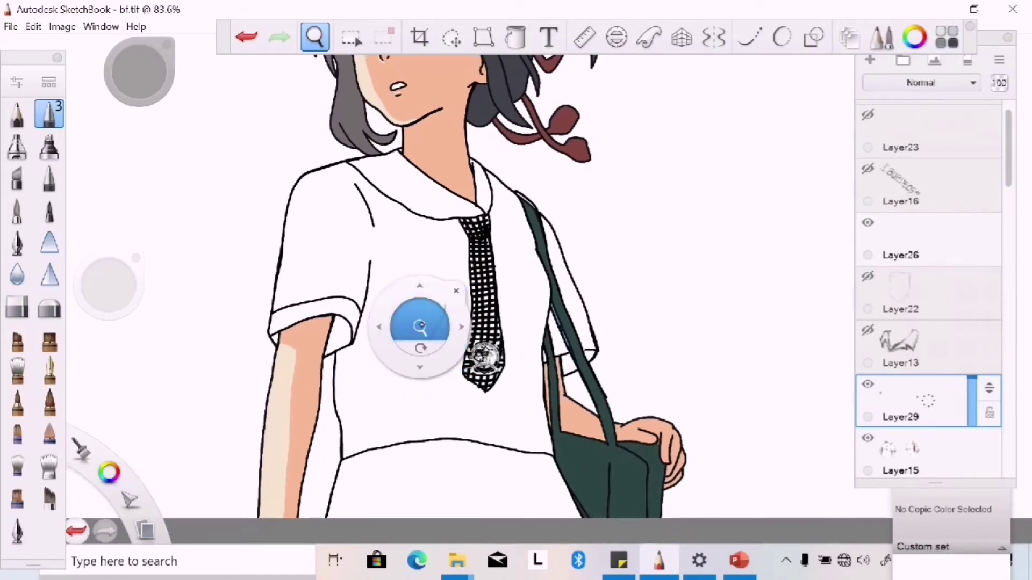
{"action": "scroll", "coordinate": [425, 327], "scroll_direction": "down", "scroll_amount": 1}
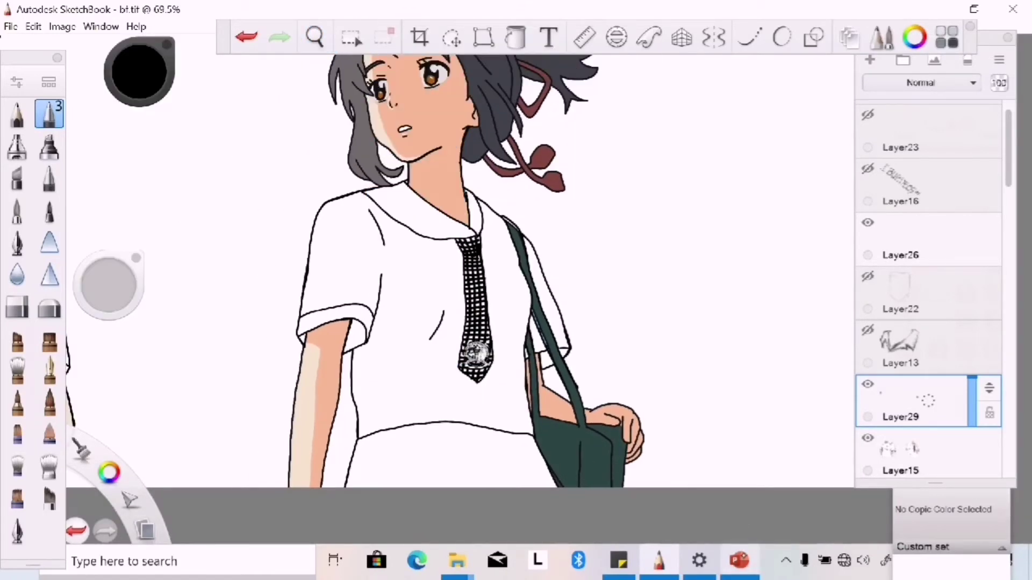
Add a new layer above Layer33 and draw one vertical black line down the middle of the striped skirt.
{"action": "key", "text": "alt+Tab"}
{"action": "mouse_move", "coordinate": [466, 52]}
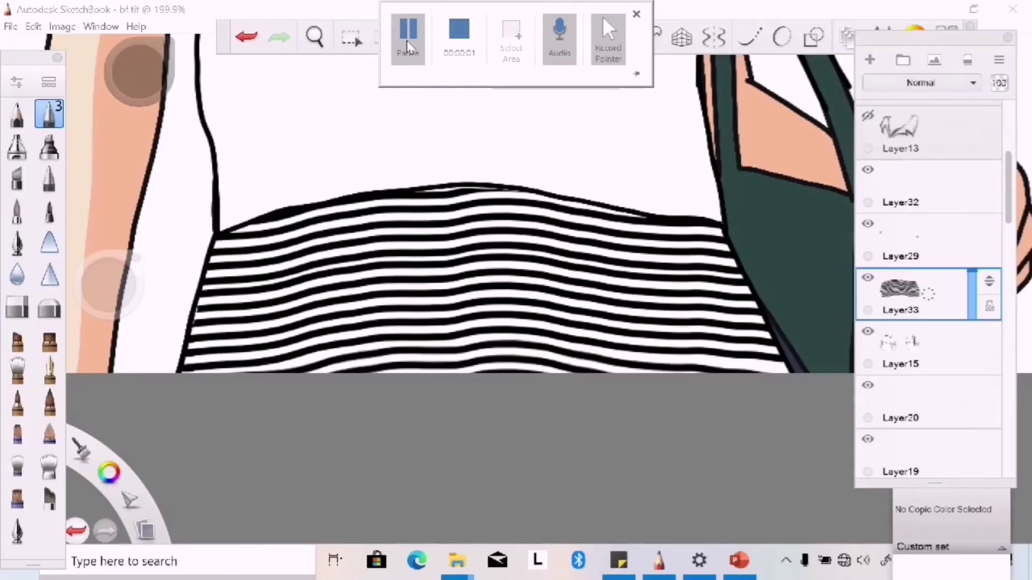
{"action": "key", "text": "ctrl+l"}
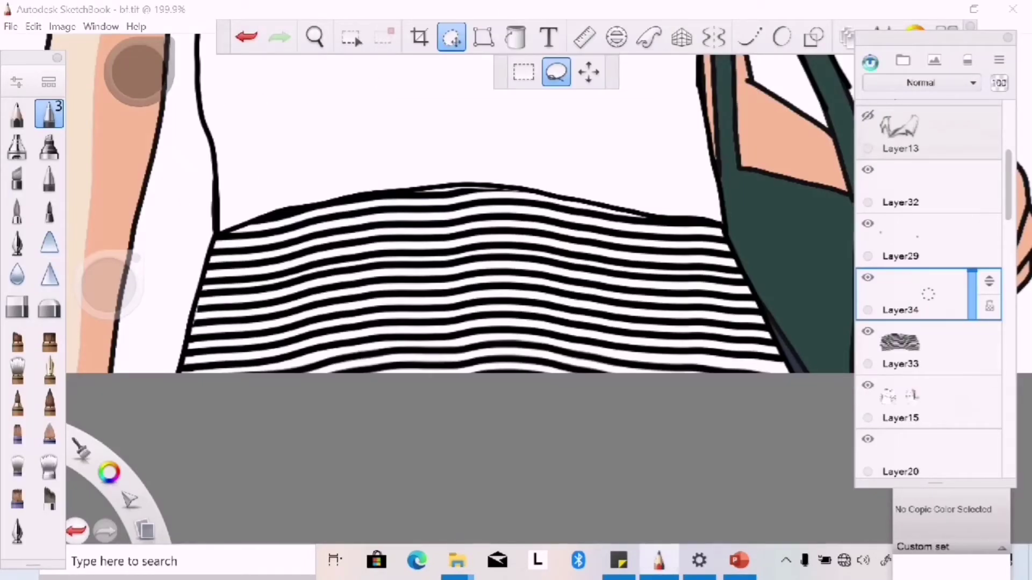
{"action": "key", "text": "l"}
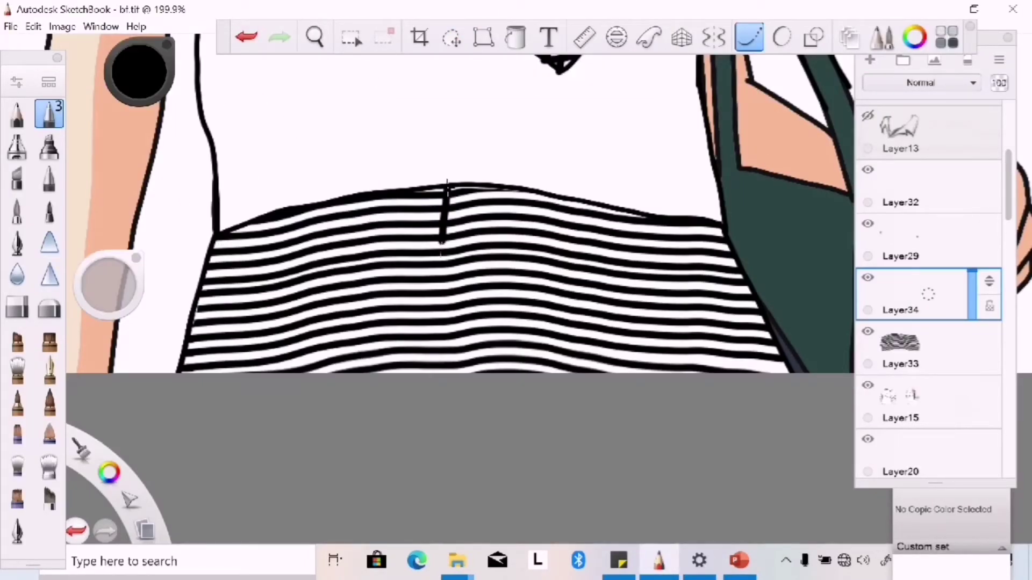
{"action": "left_click_drag", "start_coordinate": [440, 243], "coordinate": [441, 380]}
Duplicate the vertical line's layer and place the copy just to the left of the original line.
{"action": "left_click", "coordinate": [914, 294]}
{"action": "left_click", "coordinate": [892, 247]}
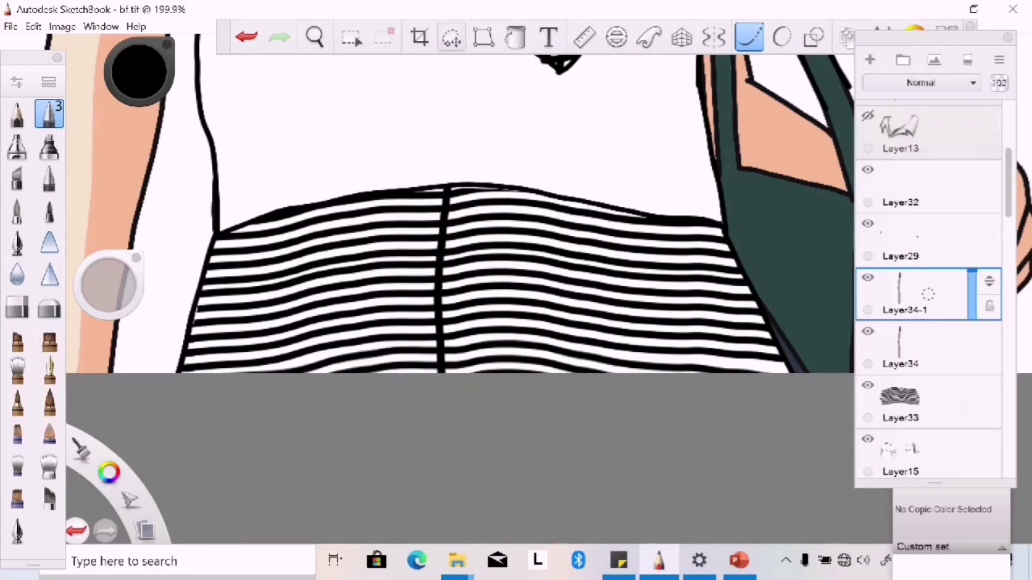
{"action": "key", "text": "v"}
{"action": "left_click_drag", "start_coordinate": [459, 428], "coordinate": [451, 428]}
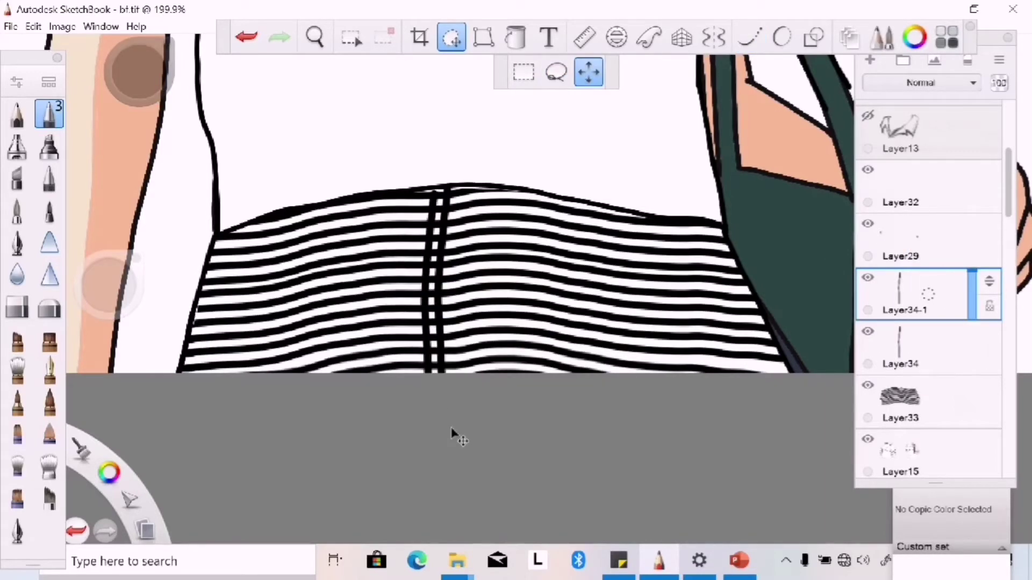
{"action": "key", "text": "space"}
{"action": "left_click_drag", "start_coordinate": [423, 261], "coordinate": [416, 107]}
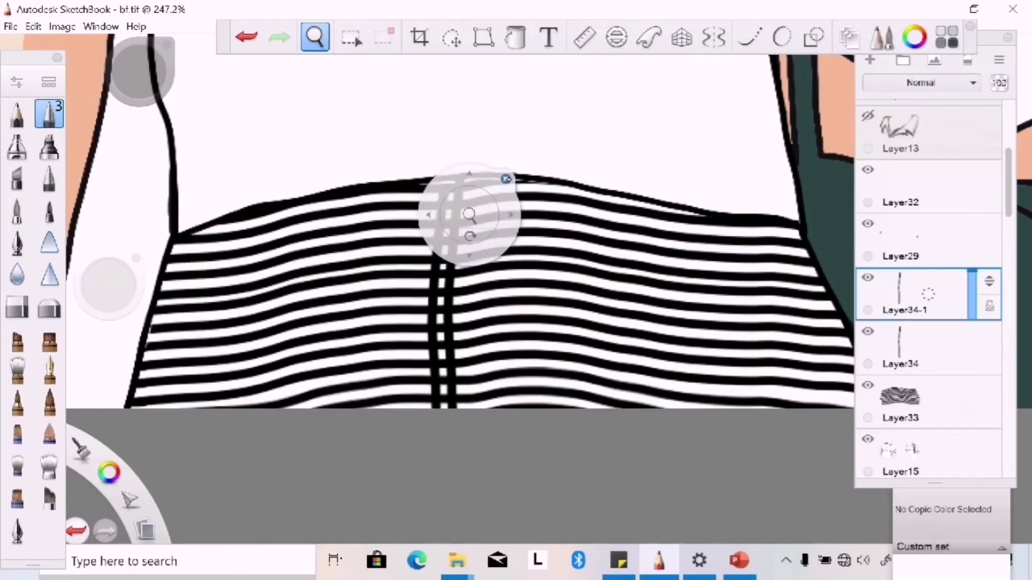
Fine-tune the spacing of the copied vertical line and merge it down into Layer34.
{"action": "left_click", "coordinate": [919, 347]}
{"action": "left_click", "coordinate": [938, 284]}
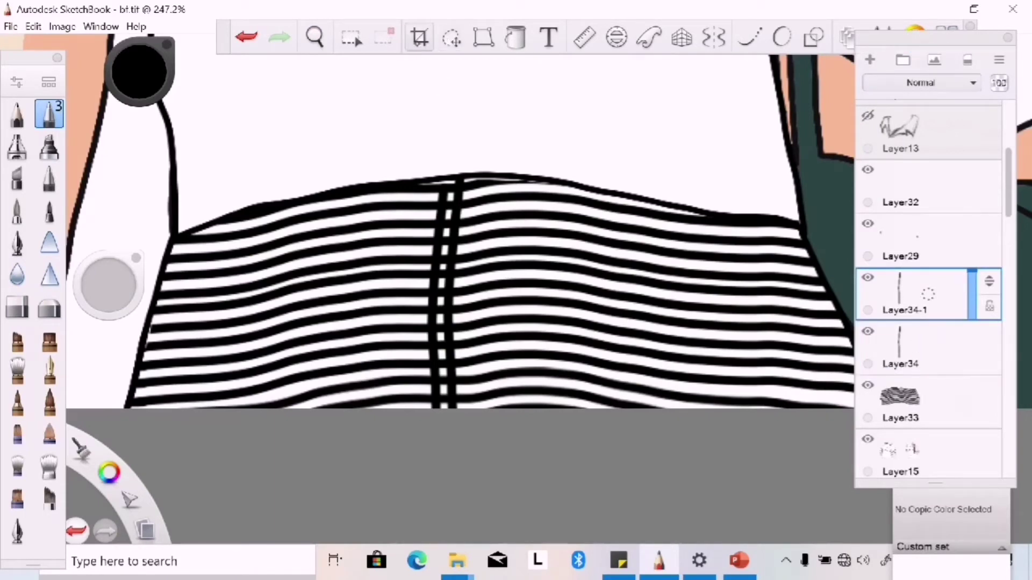
{"action": "key", "text": "v"}
{"action": "left_click_drag", "start_coordinate": [461, 376], "coordinate": [461, 437]}
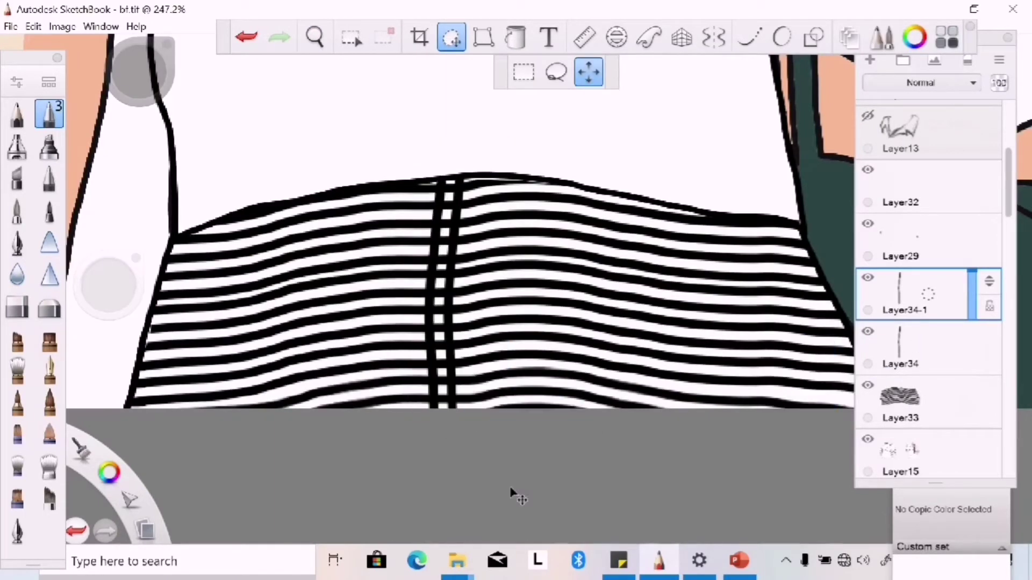
{"action": "left_click", "coordinate": [920, 294]}
{"action": "left_click", "coordinate": [920, 334]}
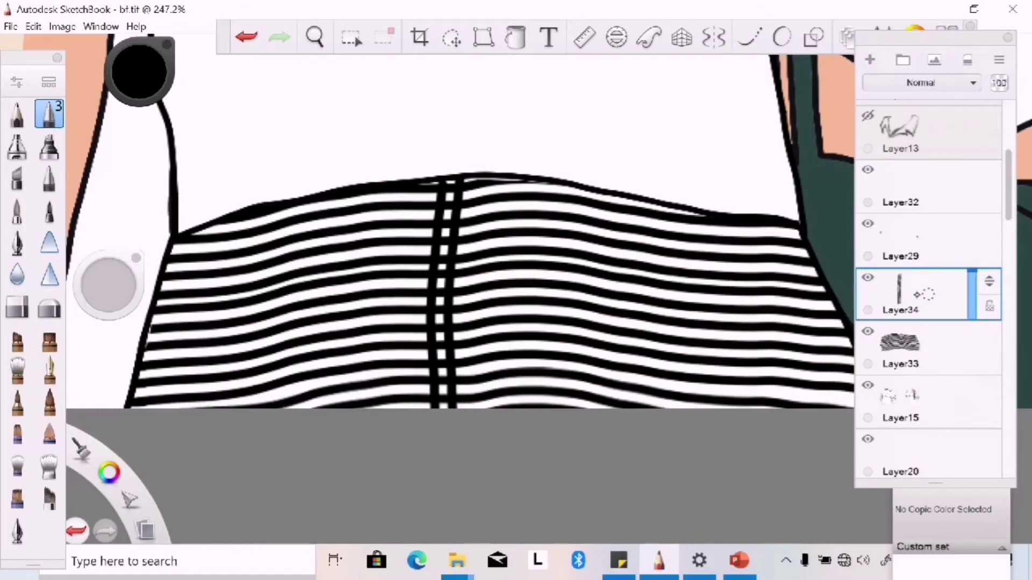
Duplicate the pair of vertical lines on Layer34 and place the copy directly to the left of the pair.
{"action": "left_click", "coordinate": [920, 294]}
{"action": "left_click", "coordinate": [885, 260]}
{"action": "key", "text": "v"}
{"action": "left_click_drag", "start_coordinate": [438, 398], "coordinate": [398, 441]}
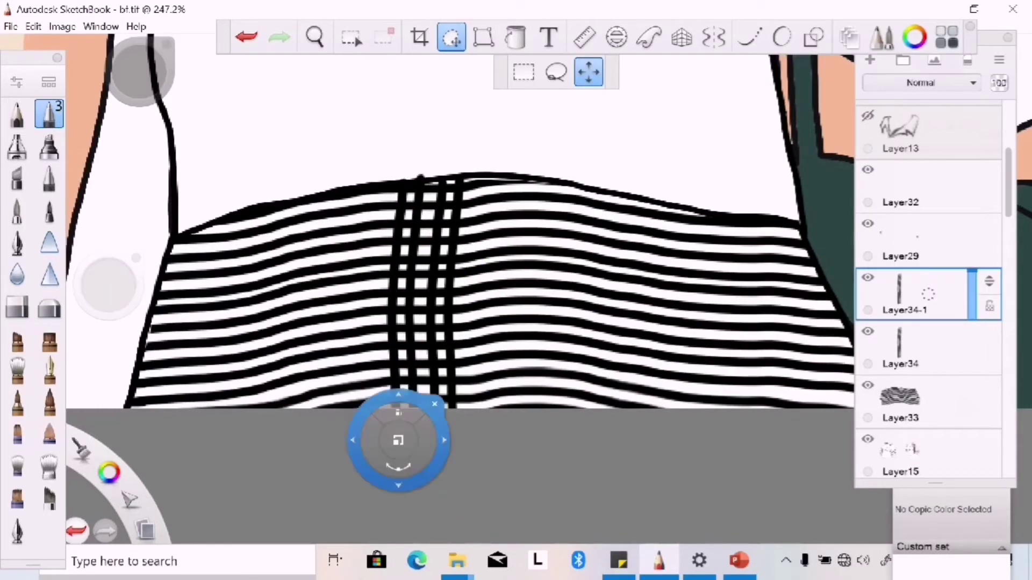
{"action": "key", "text": "Return"}
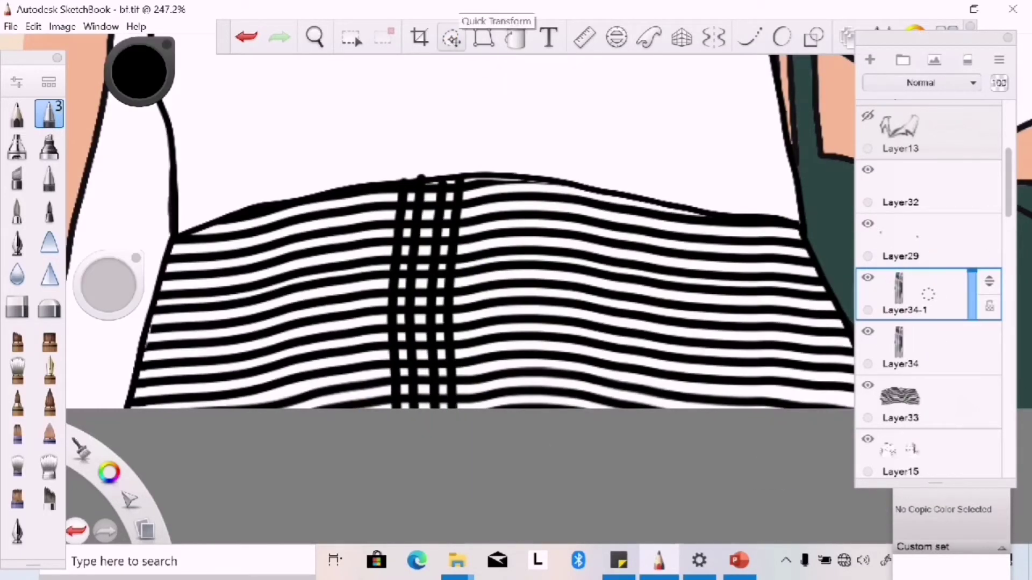
Extend the vertical lines to the skirt's left side by moving the copied set left, merging, duplicating and moving again.
{"action": "left_click", "coordinate": [451, 37]}
{"action": "left_click_drag", "start_coordinate": [429, 492], "coordinate": [352, 499]}
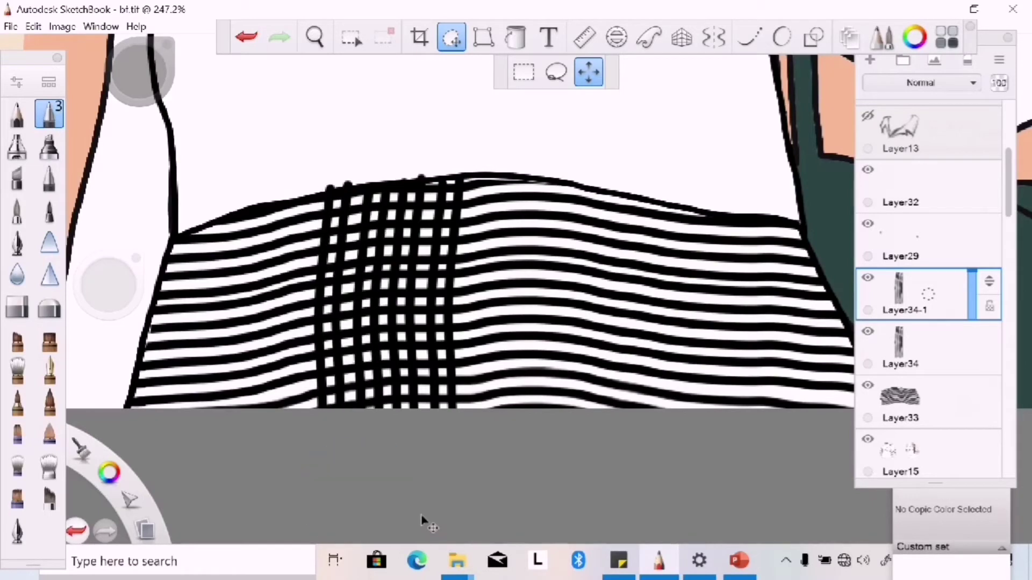
{"action": "left_click", "coordinate": [908, 294]}
{"action": "left_click", "coordinate": [925, 334]}
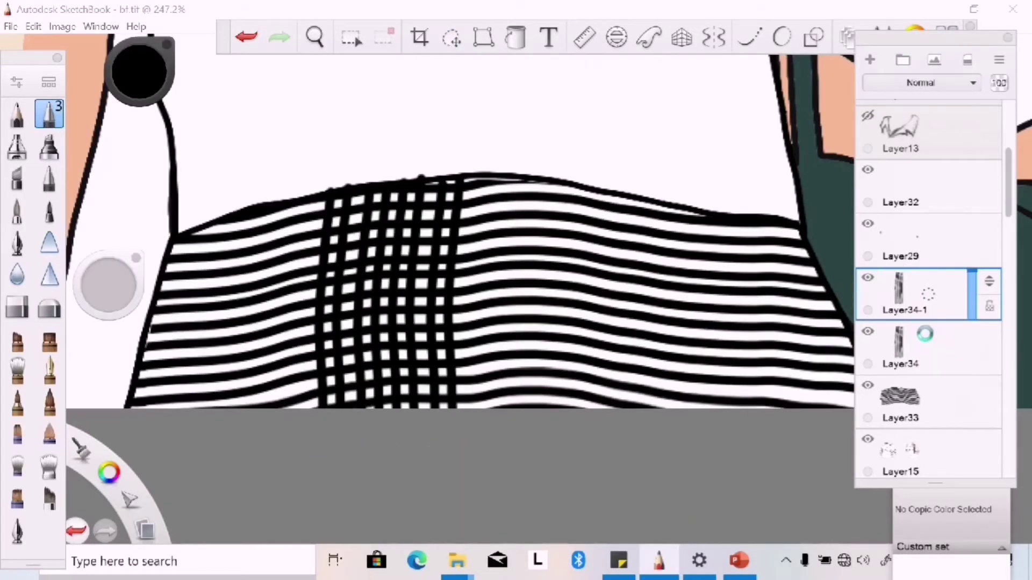
{"action": "left_click", "coordinate": [452, 38]}
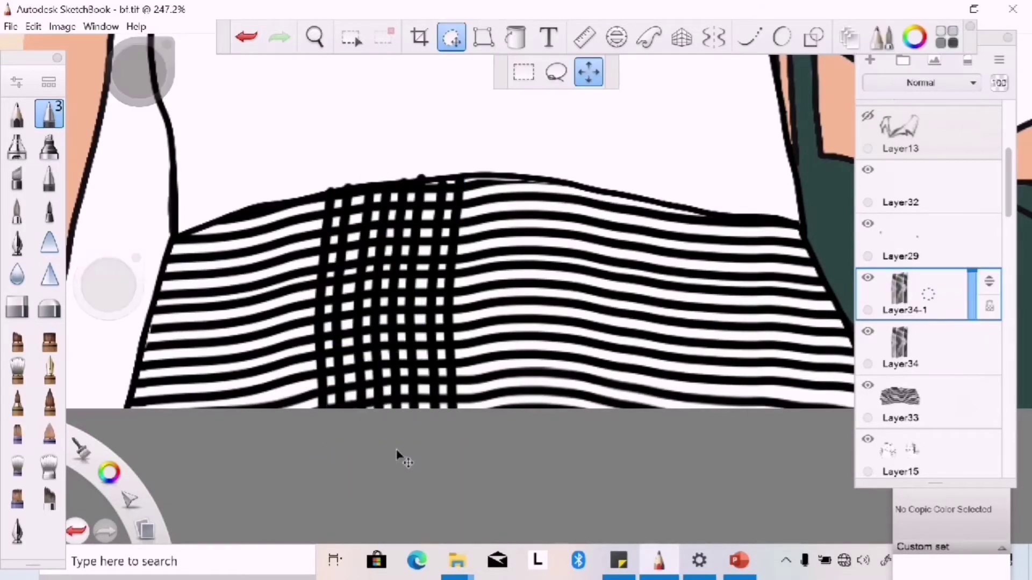
{"action": "left_click_drag", "start_coordinate": [428, 465], "coordinate": [282, 465]}
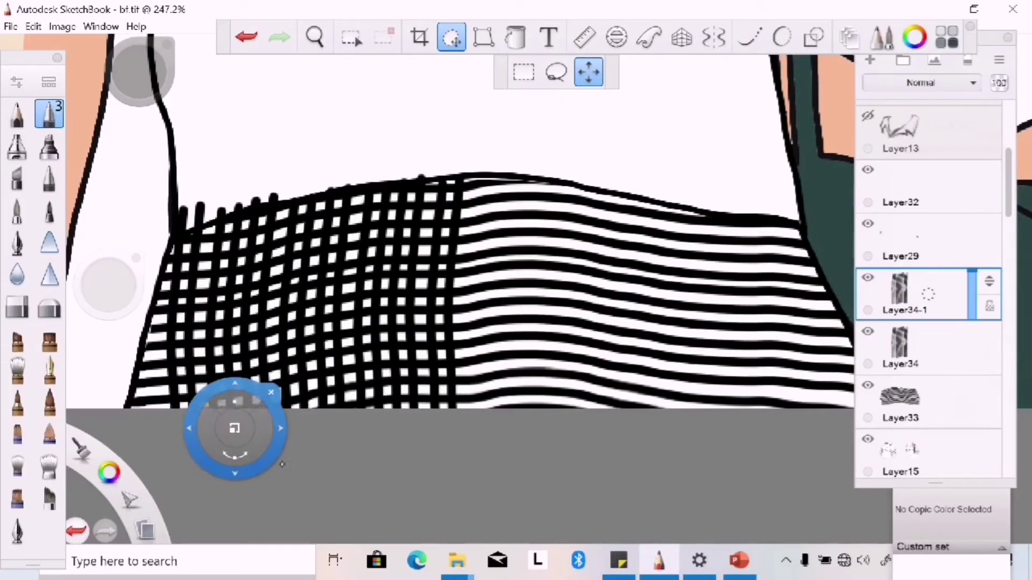
Duplicate the vertical line set again, place it past the skirt's left edge and merge all copies into Layer34.
{"action": "left_click", "coordinate": [929, 293]}
{"action": "left_click", "coordinate": [940, 244]}
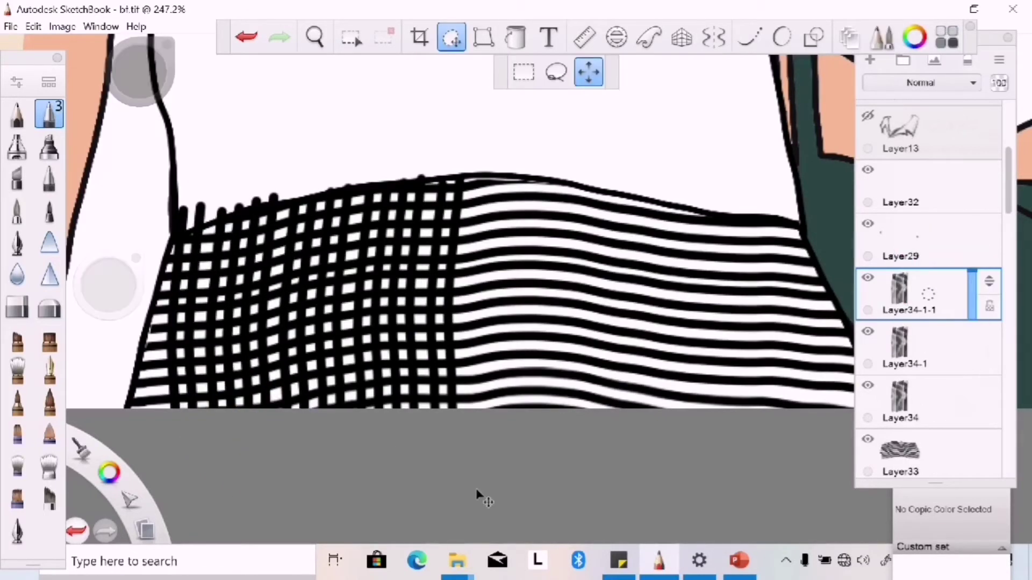
{"action": "left_click", "coordinate": [311, 438]}
{"action": "key", "text": "ctrl+e"}
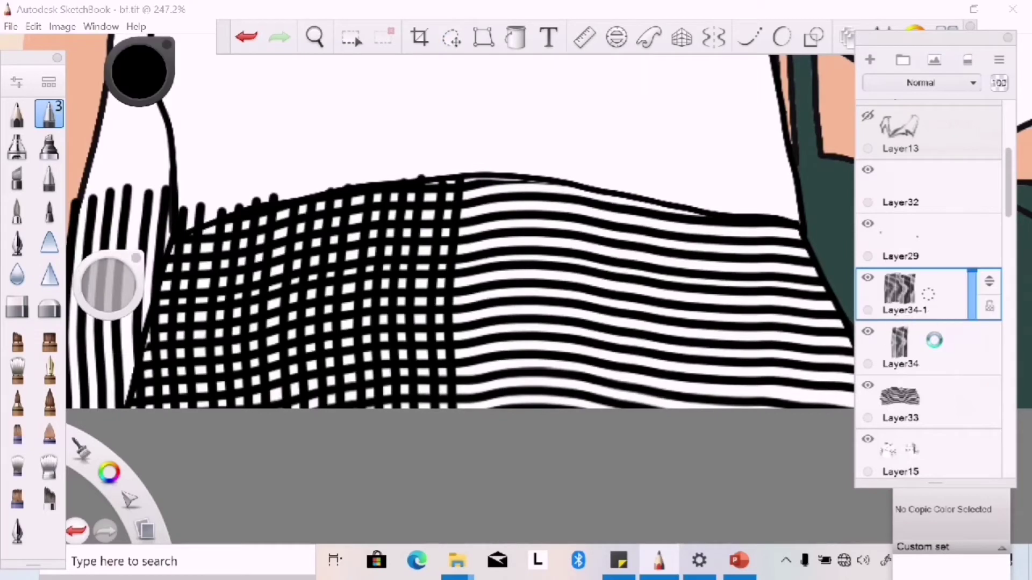
{"action": "mouse_move", "coordinate": [942, 293]}
{"action": "left_mouse_down"}
{"action": "mouse_move", "coordinate": [943, 344]}
{"action": "mouse_move", "coordinate": [935, 301]}
{"action": "left_mouse_up"}
Duplicate the horizontal stripe layer Layer33 twice and hide both copies, keeping Layer33 visible and Layer34 selected.
{"action": "left_click", "coordinate": [913, 349]}
{"action": "left_click", "coordinate": [452, 37]}
{"action": "left_click_drag", "start_coordinate": [468, 398], "coordinate": [430, 247]}
{"action": "left_click", "coordinate": [951, 344]}
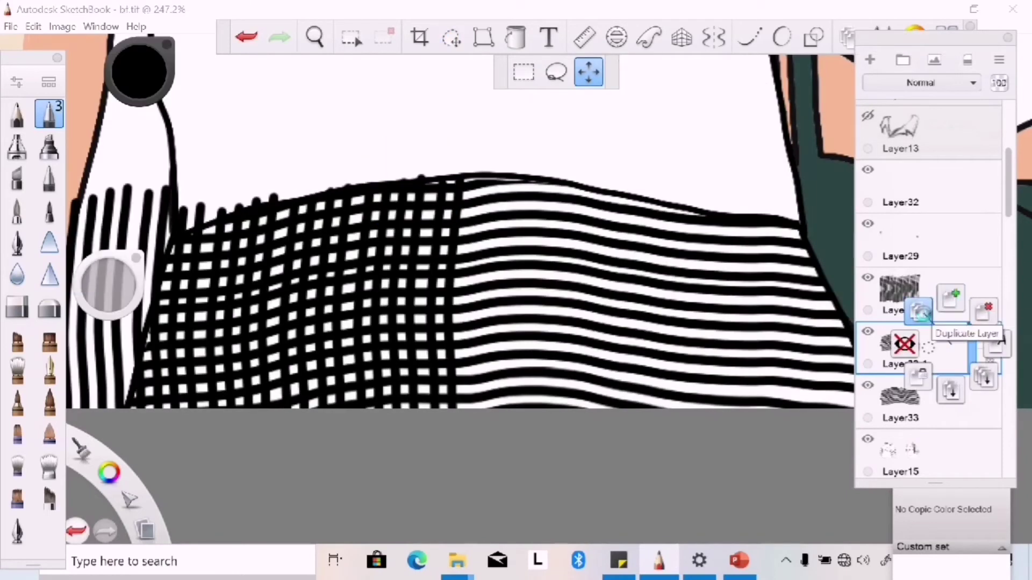
{"action": "left_click", "coordinate": [920, 314]}
{"action": "left_click", "coordinate": [899, 290]}
{"action": "left_click", "coordinate": [867, 331]}
{"action": "left_click", "coordinate": [867, 385]}
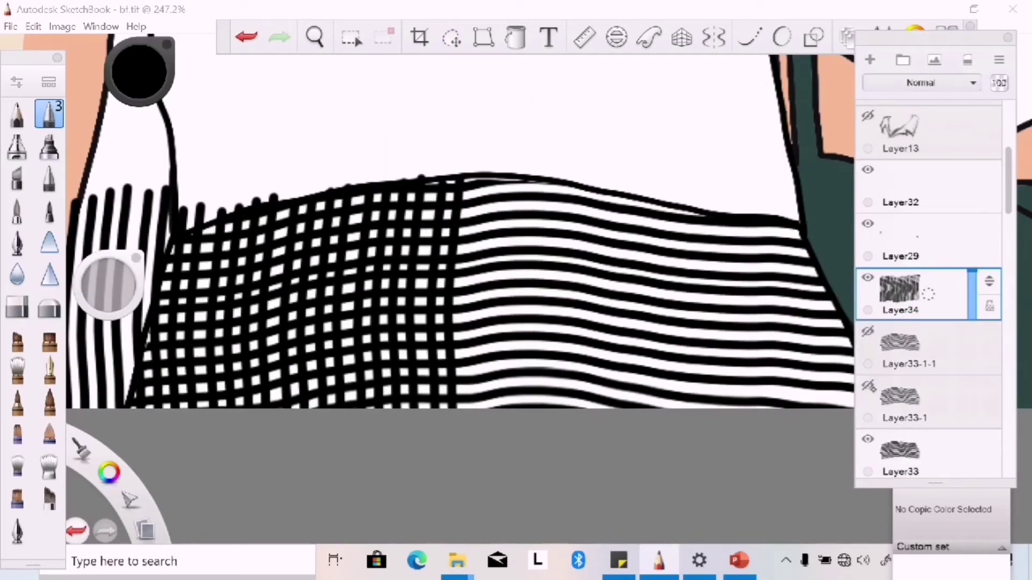
{"action": "left_click", "coordinate": [867, 439]}
{"action": "left_click", "coordinate": [868, 439]}
Duplicate Layer34's vertical lines, move the copy right to cover the rest of the skirt and merge it into Layer34.
{"action": "left_click", "coordinate": [899, 290]}
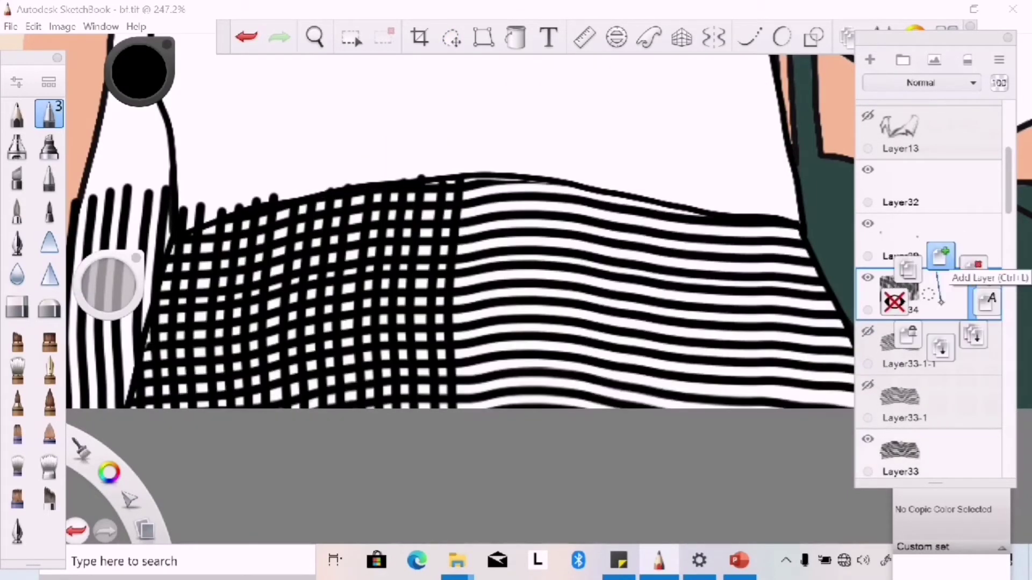
{"action": "left_click", "coordinate": [942, 260]}
{"action": "left_click", "coordinate": [452, 36]}
{"action": "left_click_drag", "start_coordinate": [134, 322], "coordinate": [365, 320]}
{"action": "left_click", "coordinate": [940, 295]}
{"action": "left_click", "coordinate": [938, 337]}
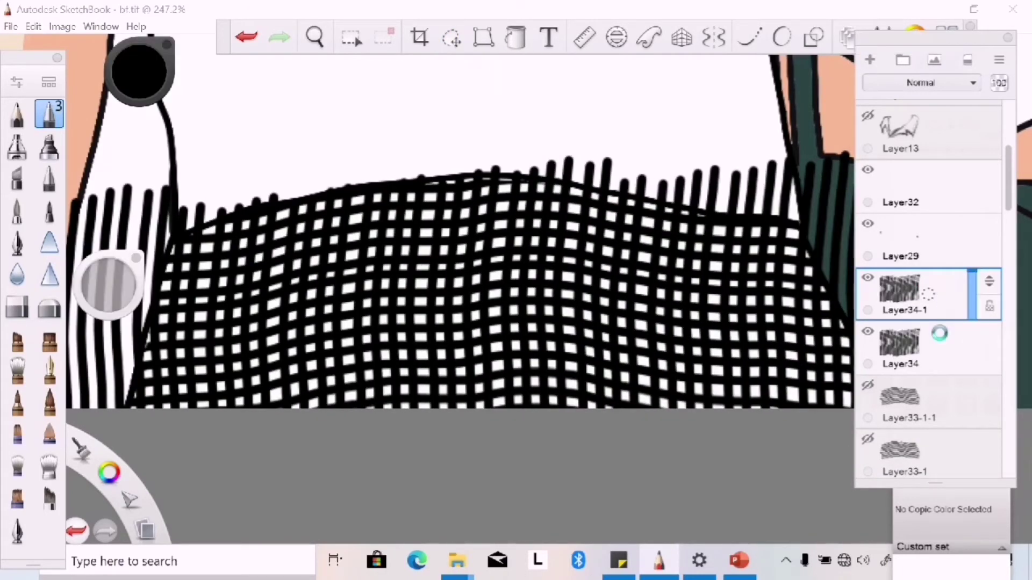
Lower Layer34's opacity to 53% and lasso and delete the vertical lines outside the skirt's left edge.
{"action": "left_click_drag", "start_coordinate": [971, 272], "coordinate": [971, 292]}
{"action": "left_click", "coordinate": [315, 37]}
{"action": "left_click_drag", "start_coordinate": [511, 288], "coordinate": [426, 173]}
{"action": "left_click", "coordinate": [452, 37]}
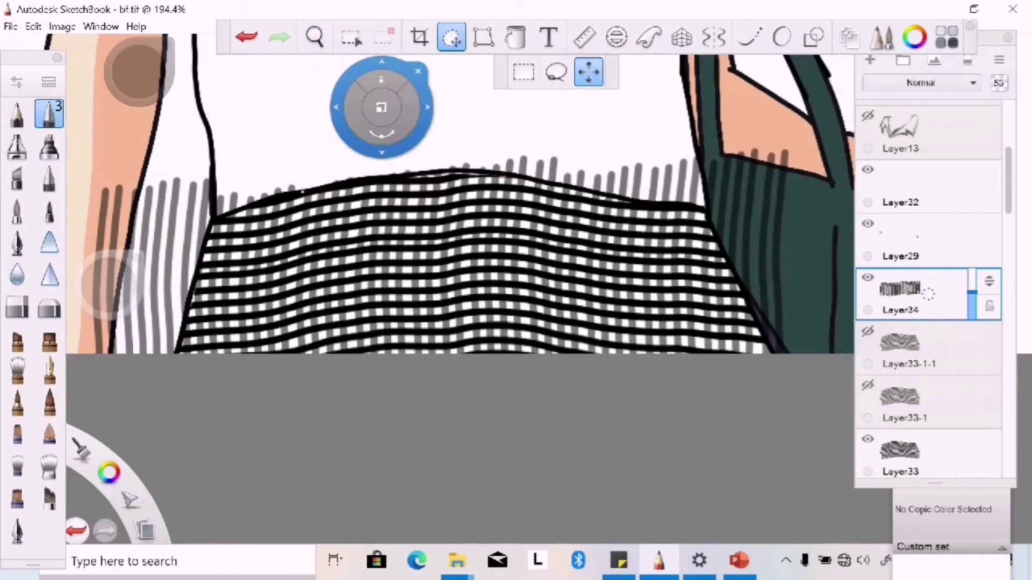
{"action": "left_click", "coordinate": [556, 72]}
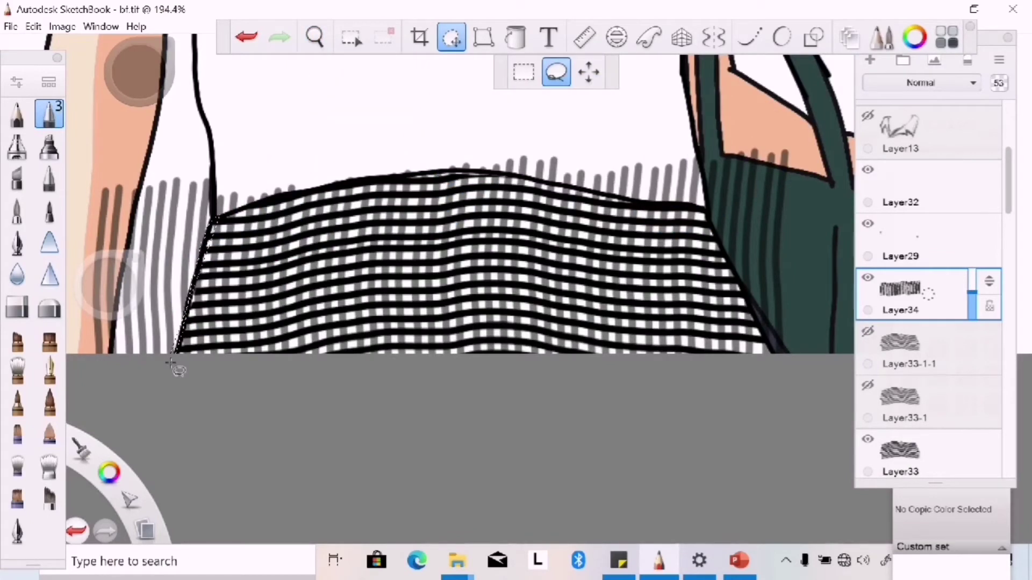
{"action": "left_click_drag", "start_coordinate": [172, 368], "coordinate": [81, 352]}
{"action": "key", "text": "Delete"}
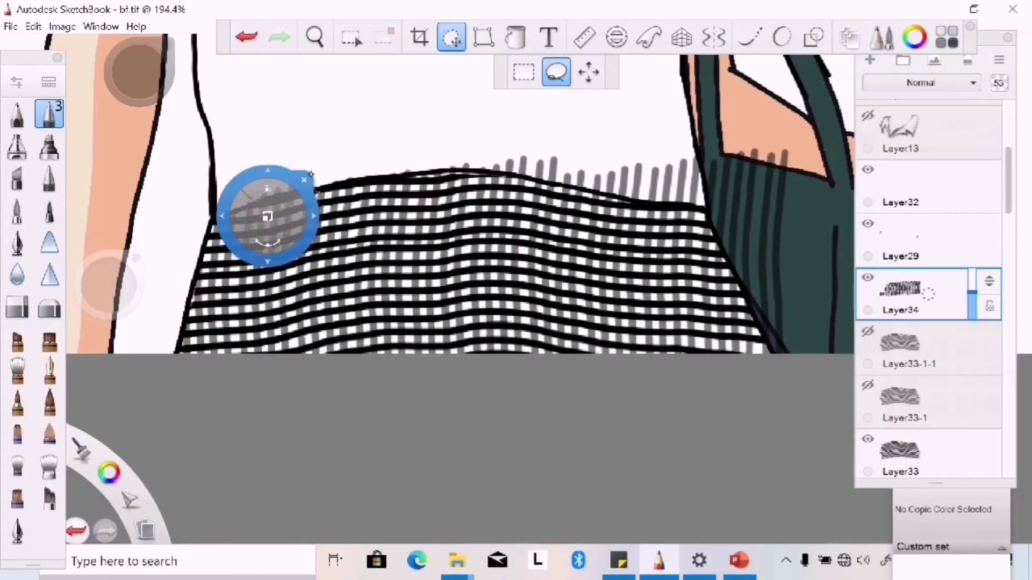
Lasso and delete the vertical line ends sticking out above the left and middle parts of the skirt's waistline.
{"action": "left_click_drag", "start_coordinate": [315, 165], "coordinate": [253, 204]}
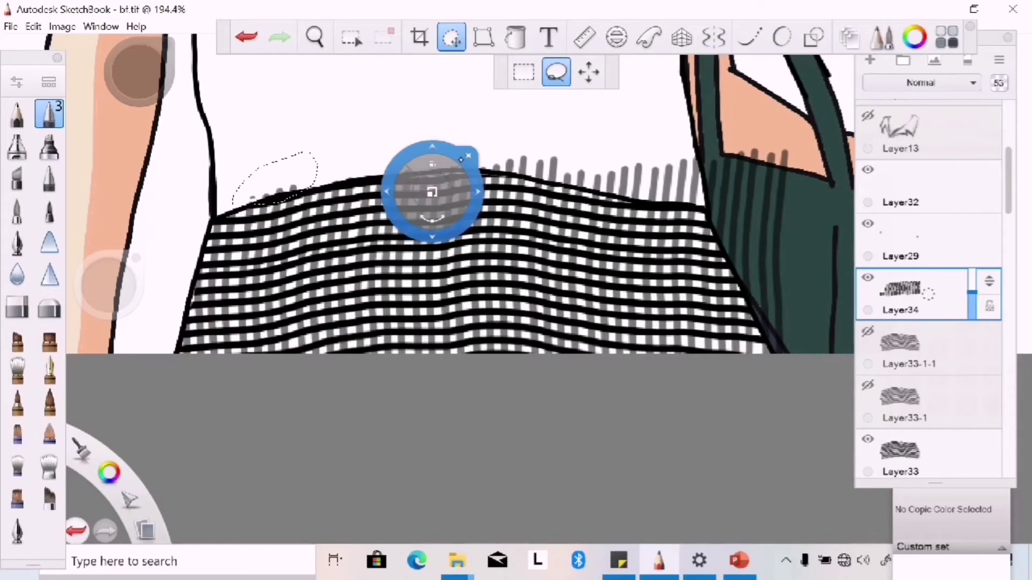
{"action": "left_click", "coordinate": [407, 178]}
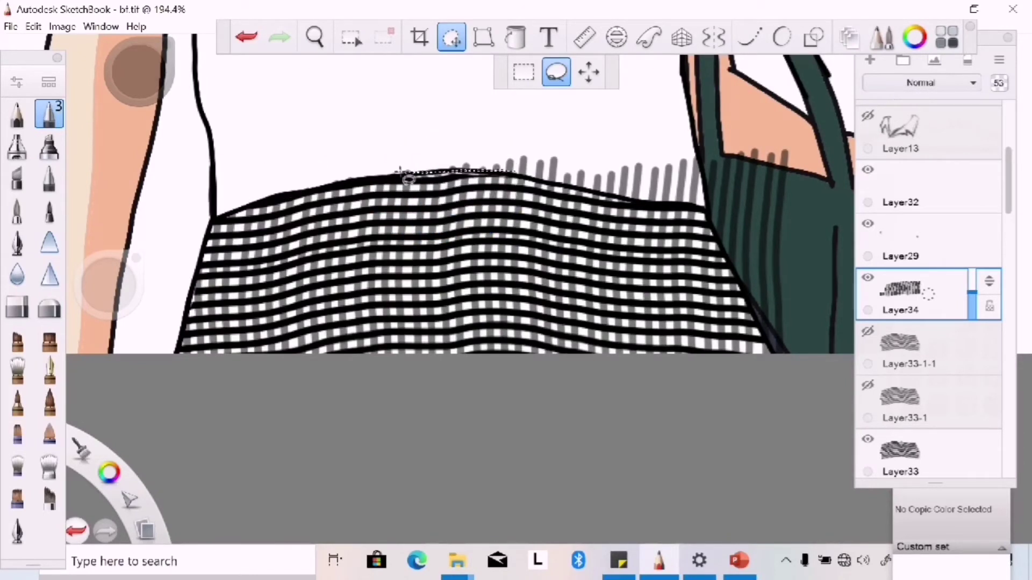
{"action": "left_click_drag", "start_coordinate": [400, 172], "coordinate": [399, 172]}
{"action": "key", "text": "Delete"}
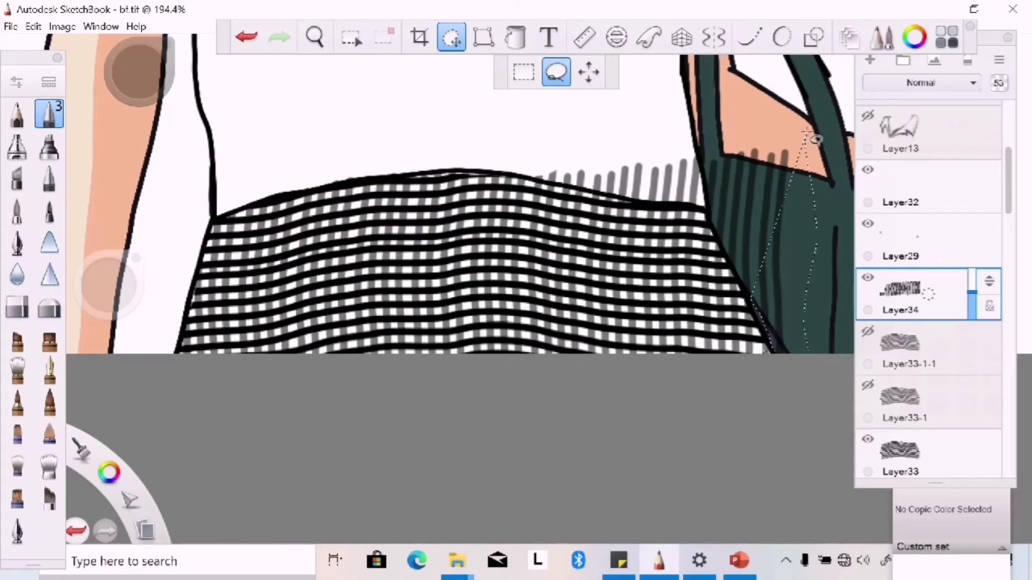
Delete the excess vertical lines over the bag and above the waistline's right part, and set Layer34's opacity back to 100%.
{"action": "left_click_drag", "start_coordinate": [814, 139], "coordinate": [810, 135]}
{"action": "left_click", "coordinate": [624, 169]}
{"action": "left_click_drag", "start_coordinate": [528, 171], "coordinate": [529, 172]}
{"action": "key", "text": "Delete"}
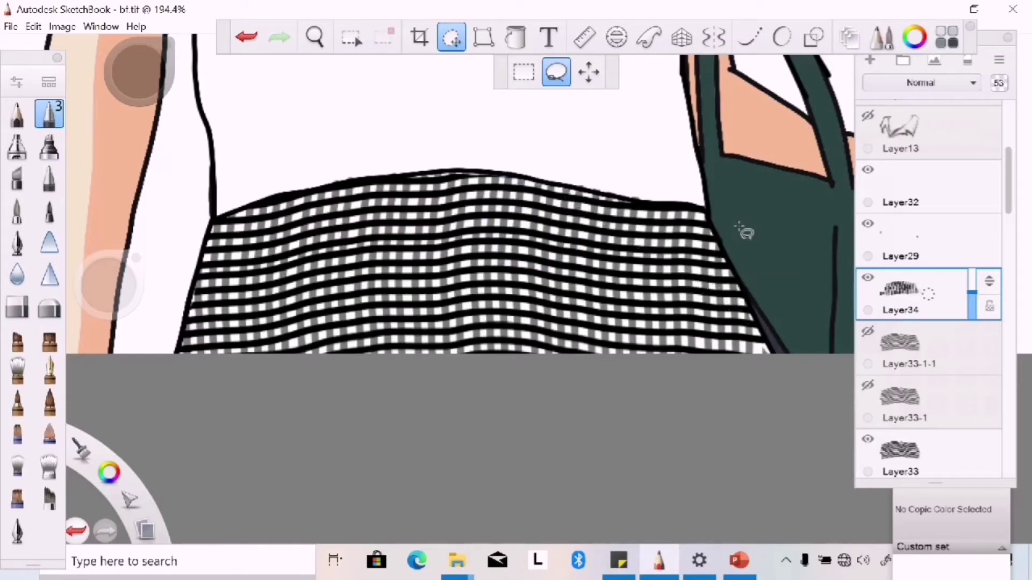
{"action": "left_click_drag", "start_coordinate": [971, 293], "coordinate": [970, 252]}
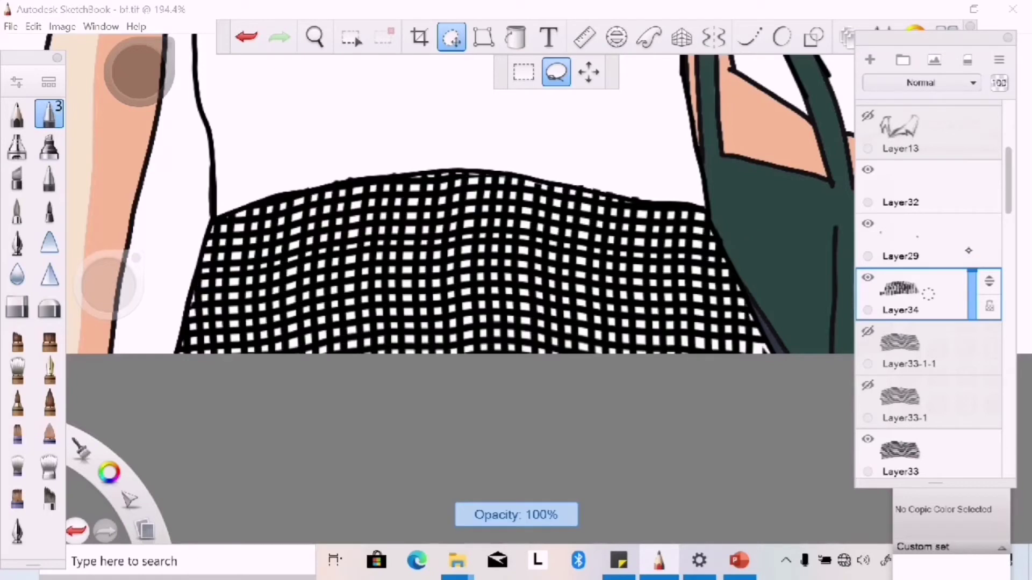
Activate the solid Flood Fill tool with light grey as the colour, keeping both characters in view.
{"action": "left_click", "coordinate": [315, 36]}
{"action": "left_click_drag", "start_coordinate": [349, 107], "coordinate": [369, 230]}
{"action": "scroll", "coordinate": [301, 129], "scroll_direction": "up", "scroll_amount": 2}
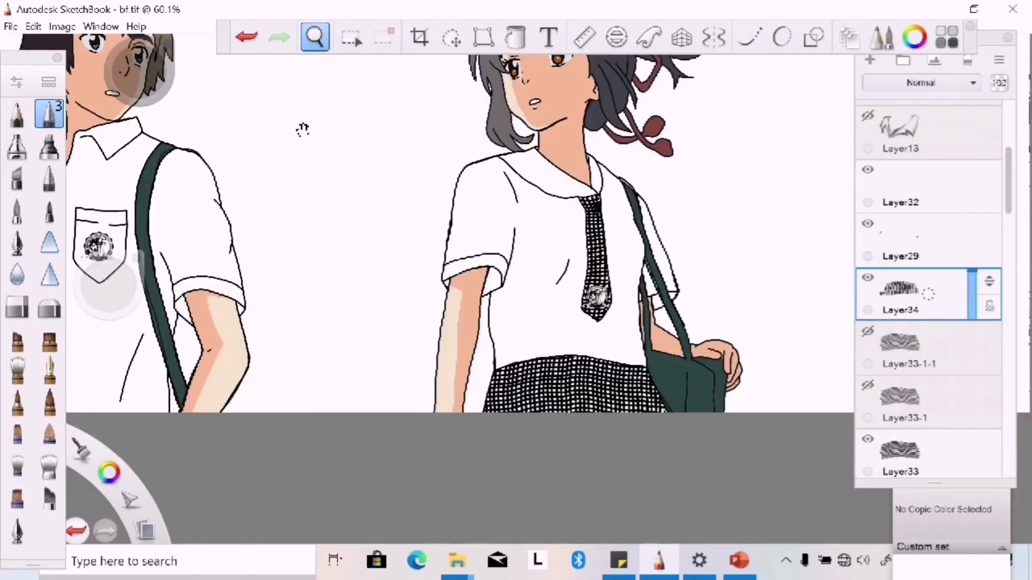
{"action": "left_click_drag", "start_coordinate": [491, 346], "coordinate": [293, 280]}
{"action": "key", "text": "s"}
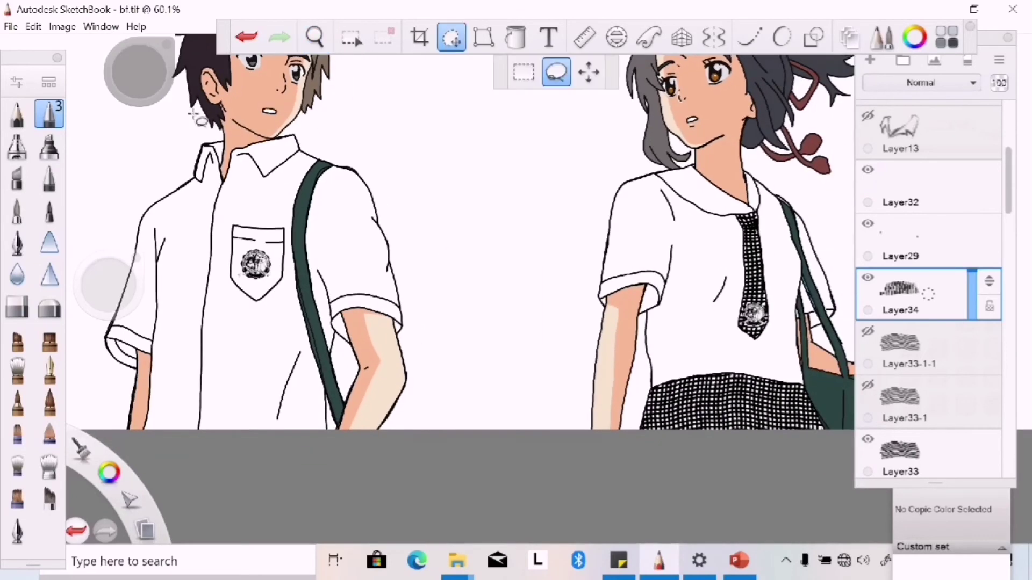
{"action": "left_click", "coordinate": [139, 76]}
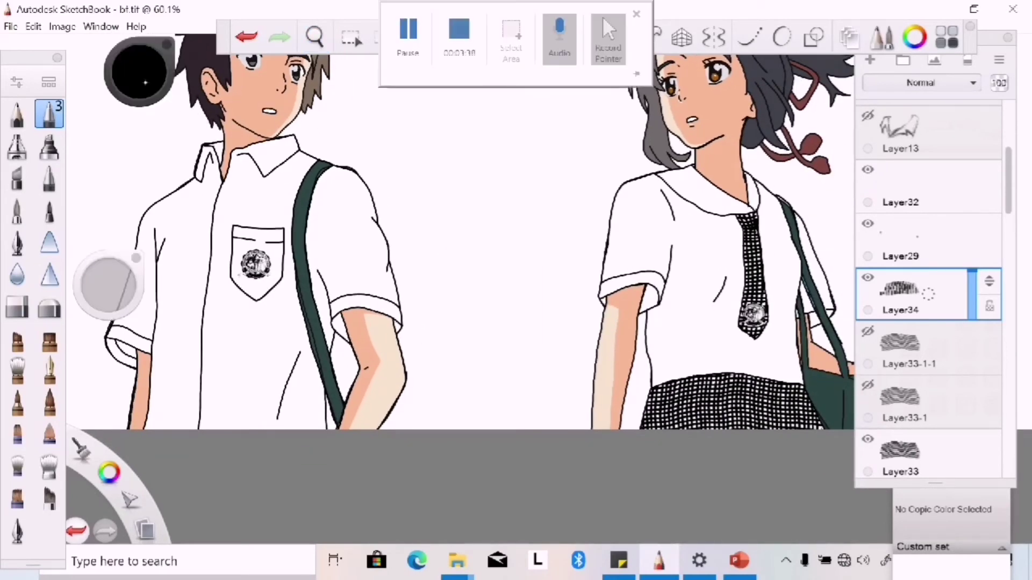
{"action": "left_click", "coordinate": [515, 37]}
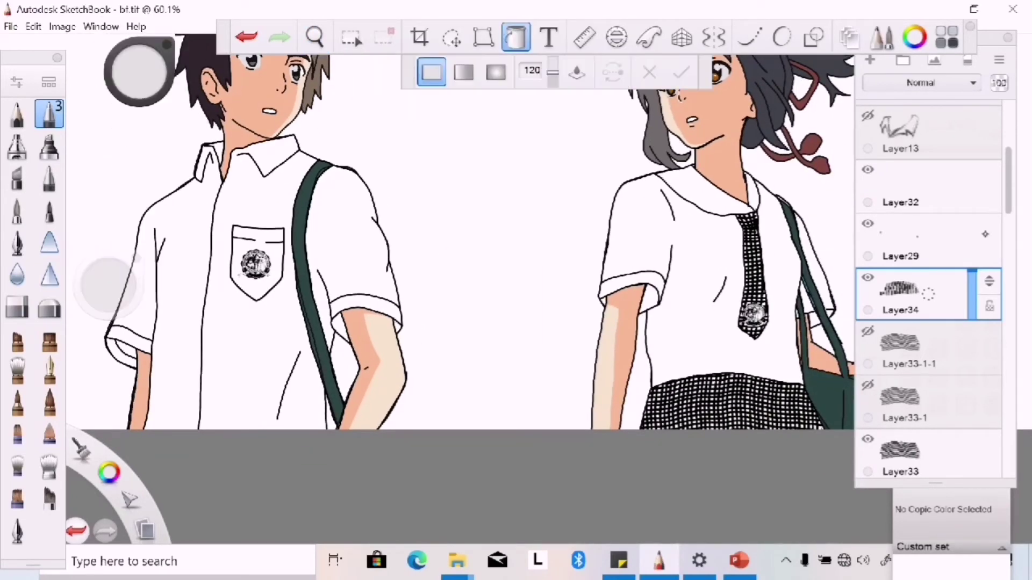
Select Layer15 and flood fill the girl's shirt body and near sleeve with light grey, keeping the black outlines intact.
{"action": "scroll", "coordinate": [958, 252], "scroll_direction": "down", "scroll_amount": 5}
{"action": "left_click", "coordinate": [958, 251]}
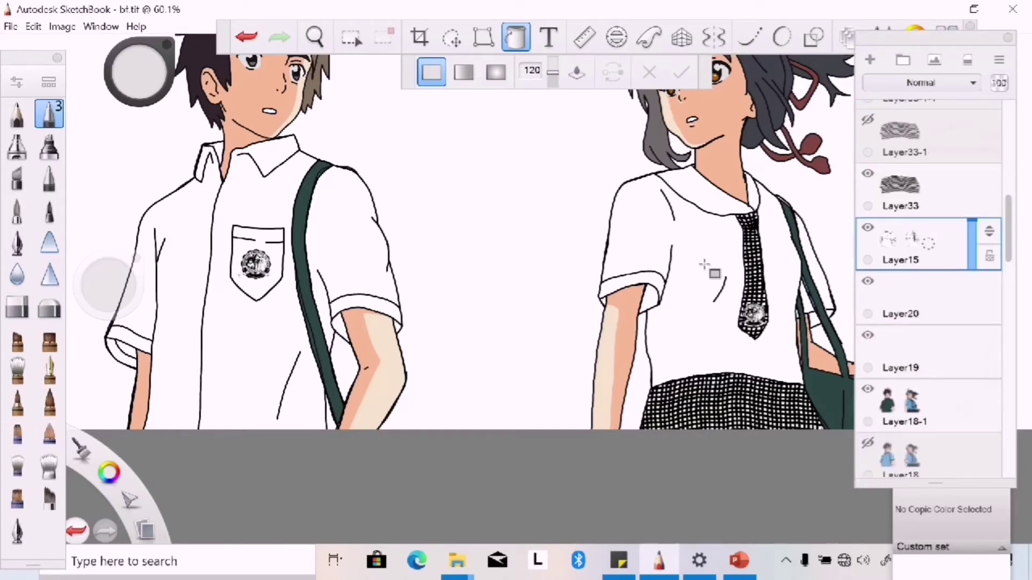
{"action": "left_click", "coordinate": [710, 288]}
{"action": "left_click", "coordinate": [824, 312]}
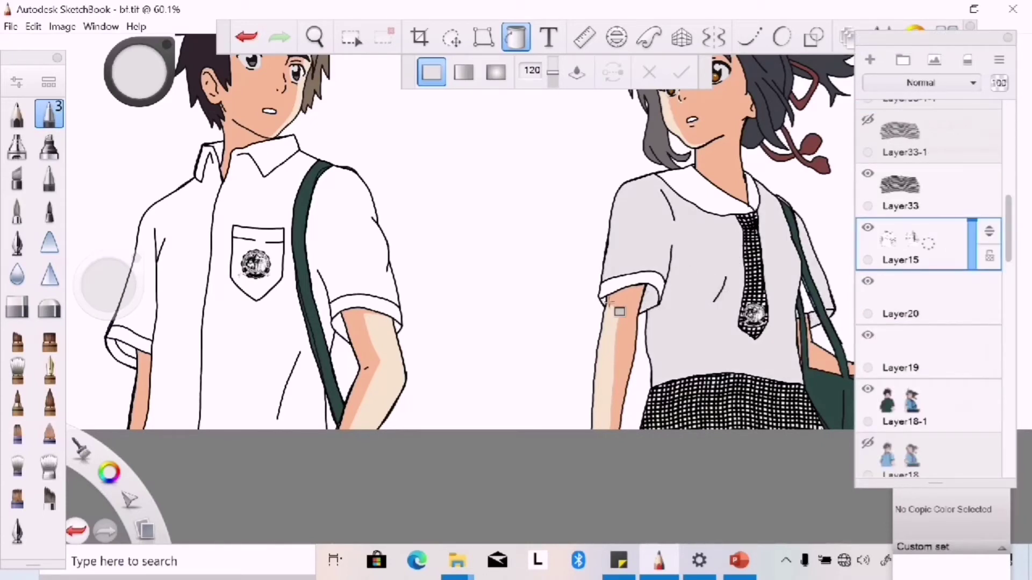
{"action": "left_click", "coordinate": [247, 39]}
{"action": "key", "text": "ctrl+z"}
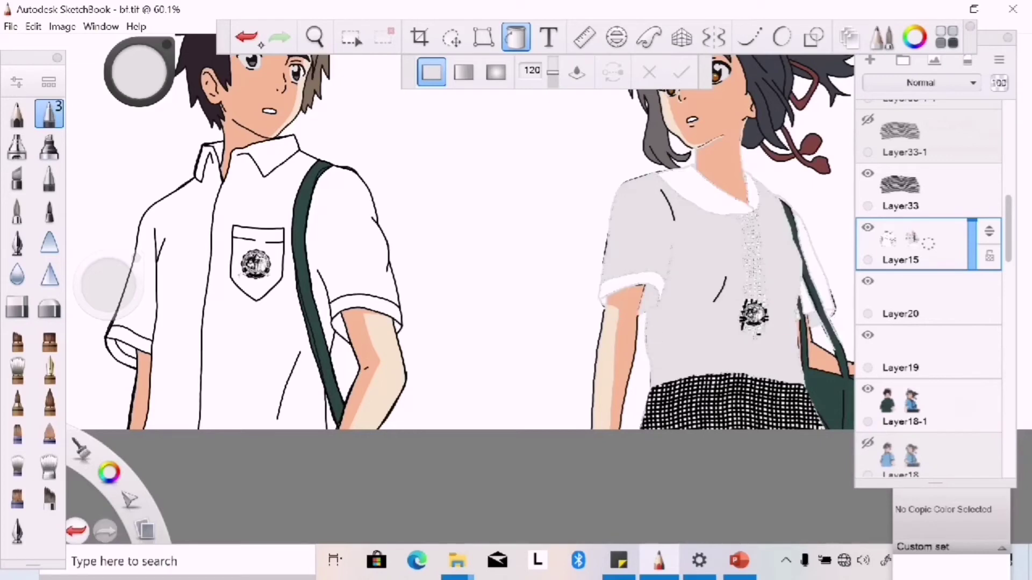
{"action": "key", "text": "ctrl+y"}
Flood fill the boy's shirt front, pocket and both sleeves with light grey.
{"action": "left_click", "coordinate": [258, 344]}
{"action": "left_click", "coordinate": [172, 323]}
{"action": "left_click", "coordinate": [247, 287]}
{"action": "left_click", "coordinate": [350, 335]}
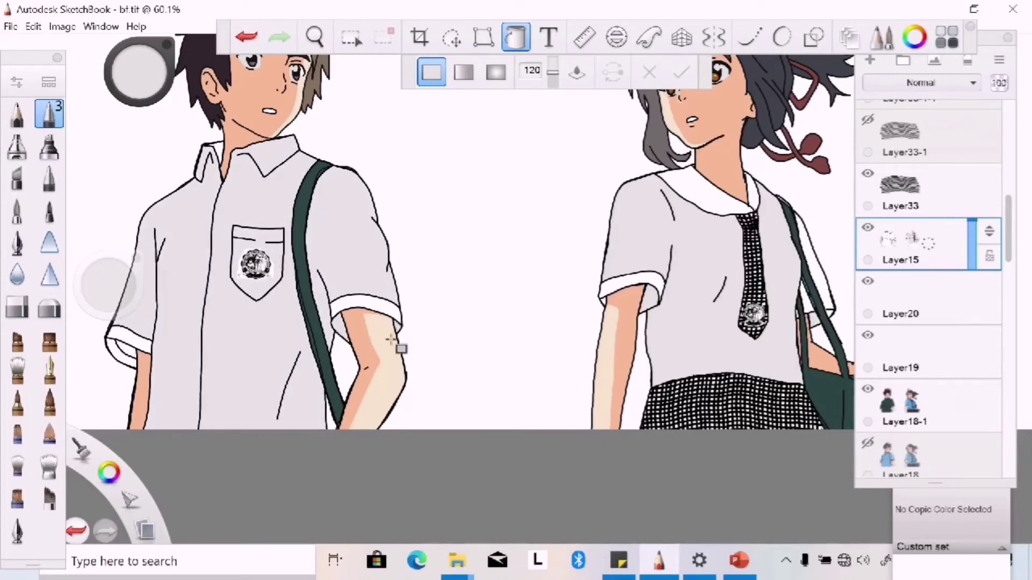
On Layer18-1, flood fill the leftover blue sliver beside the girl's bag strap to match the shirt.
{"action": "left_click", "coordinate": [315, 38]}
{"action": "scroll", "coordinate": [745, 291], "scroll_direction": "up", "scroll_amount": 4}
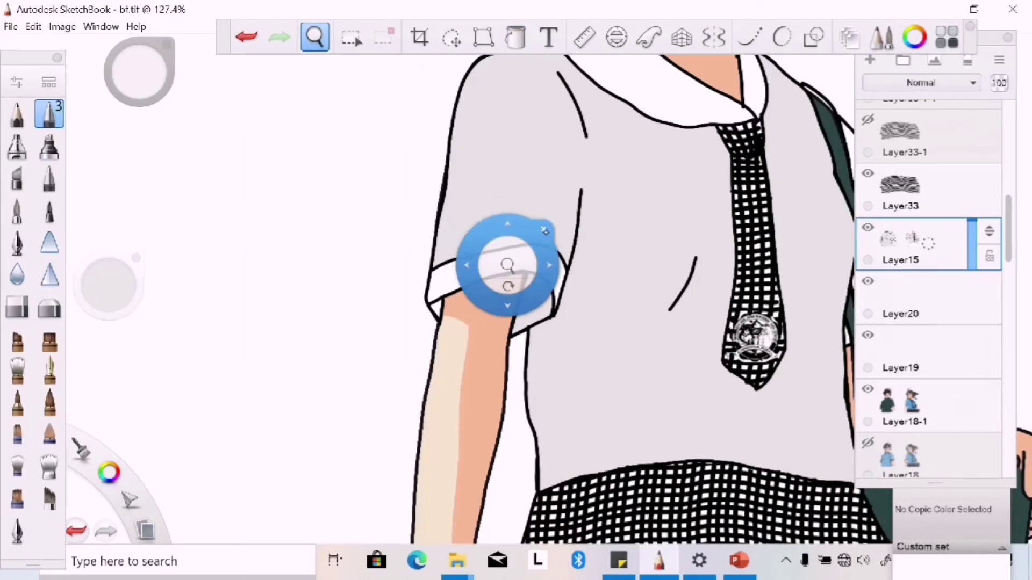
{"action": "left_click", "coordinate": [314, 37]}
{"action": "left_click_drag", "start_coordinate": [528, 276], "coordinate": [642, 245]}
{"action": "left_click", "coordinate": [964, 421]}
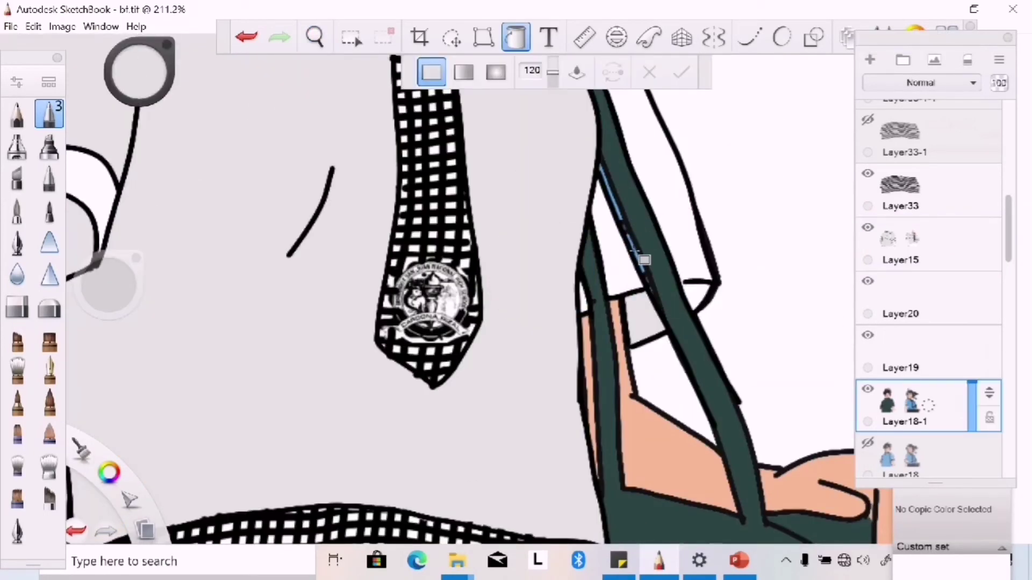
{"action": "left_click", "coordinate": [314, 37]}
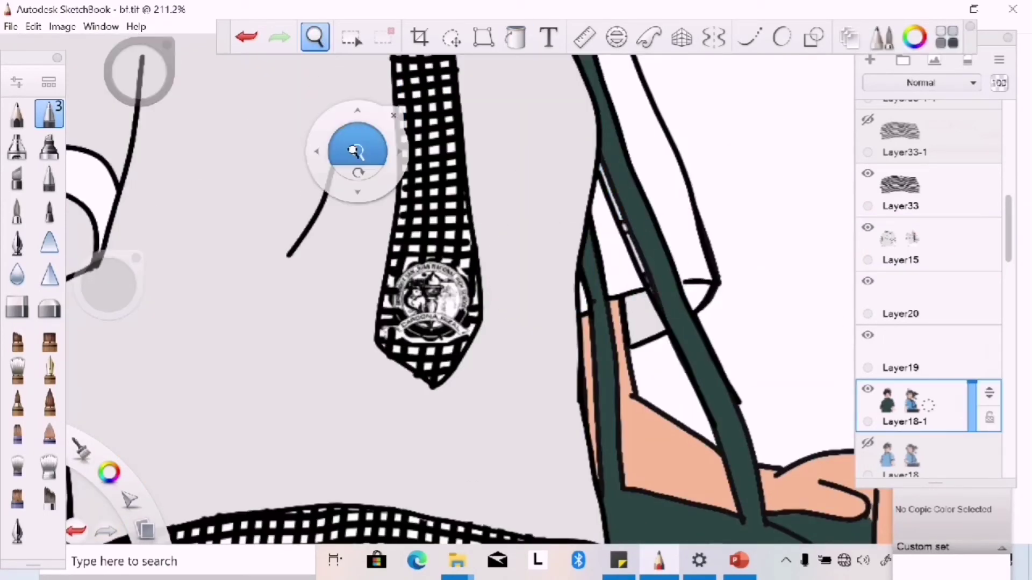
{"action": "left_click_drag", "start_coordinate": [357, 150], "coordinate": [369, 231]}
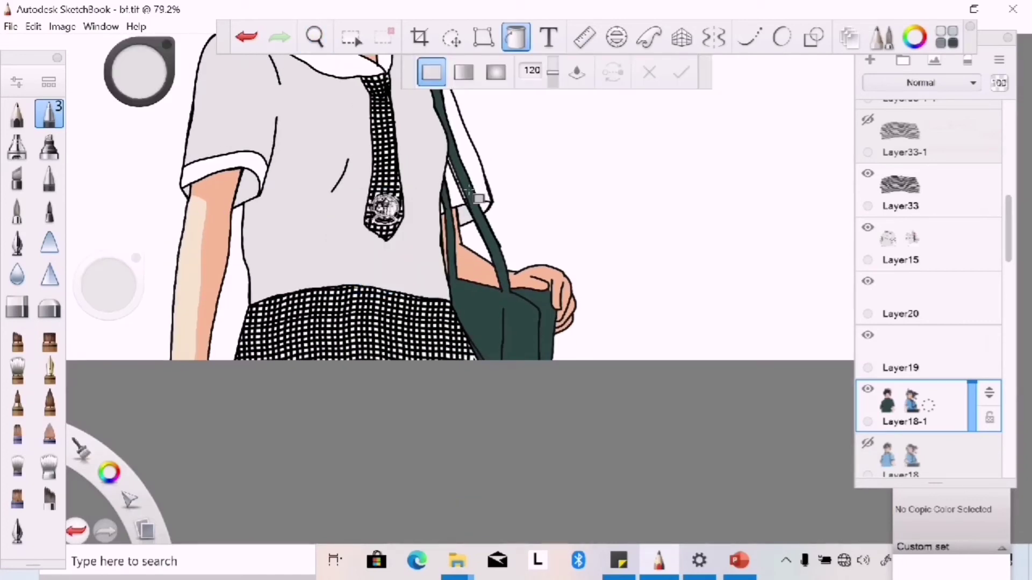
Flood fill the girl's far sleeve behind the bag strap with light grey on Layer15.
{"action": "left_click", "coordinate": [970, 243]}
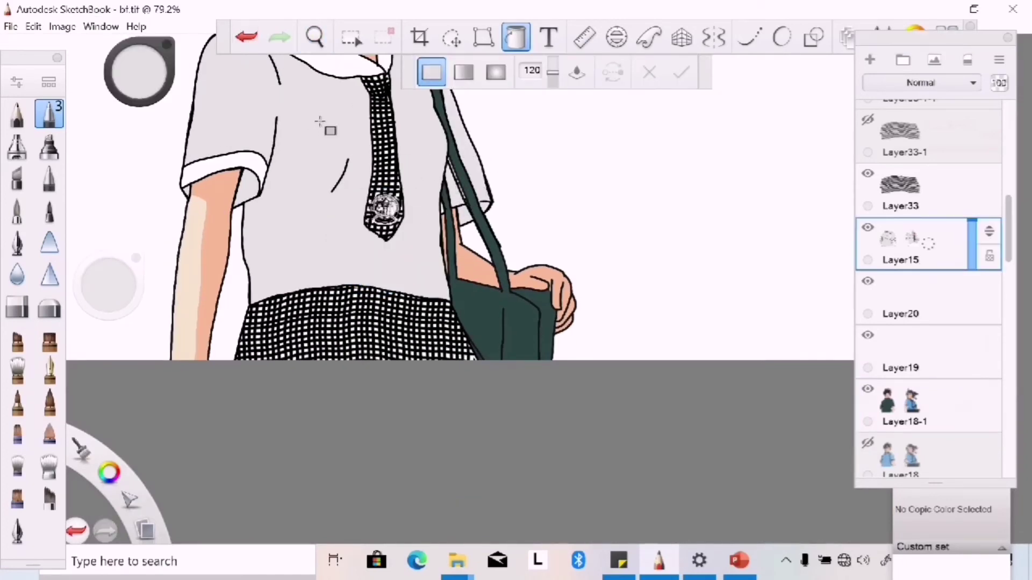
{"action": "left_click", "coordinate": [314, 37]}
{"action": "left_click_drag", "start_coordinate": [473, 200], "coordinate": [540, 221]}
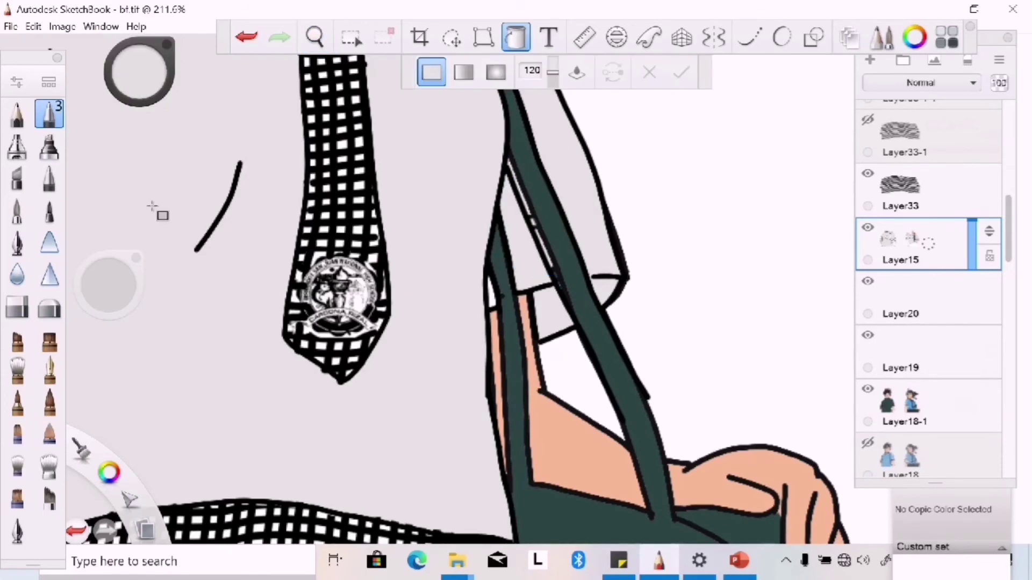
Draw a black cuff line across the girl's far sleeve with Micron 03, replacing the thick first attempt with a thinner line.
{"action": "left_click", "coordinate": [139, 71]}
{"action": "left_click", "coordinate": [102, 174]}
{"action": "left_click", "coordinate": [749, 36]}
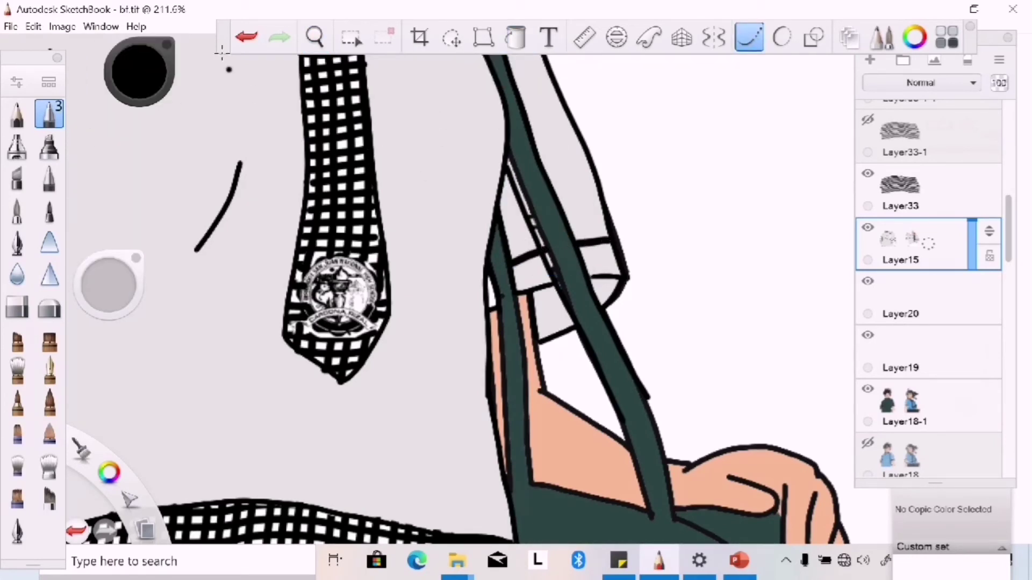
{"action": "key", "text": "ctrl+b"}
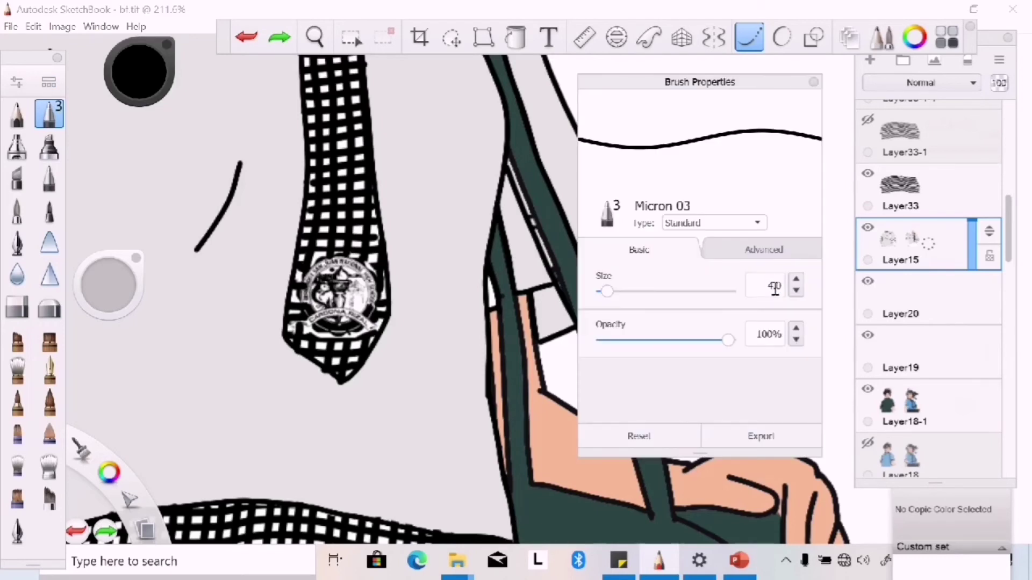
{"action": "key", "text": "ctrl+b"}
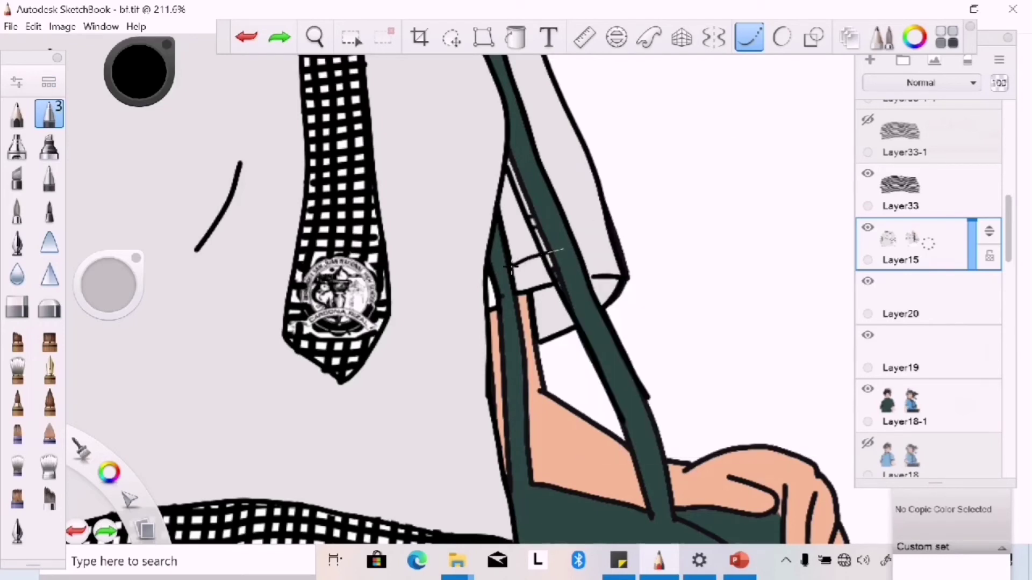
Flood fill the cuff of the girl's far sleeve with white.
{"action": "left_click", "coordinate": [139, 72]}
{"action": "left_click", "coordinate": [175, 172]}
{"action": "key", "text": "f"}
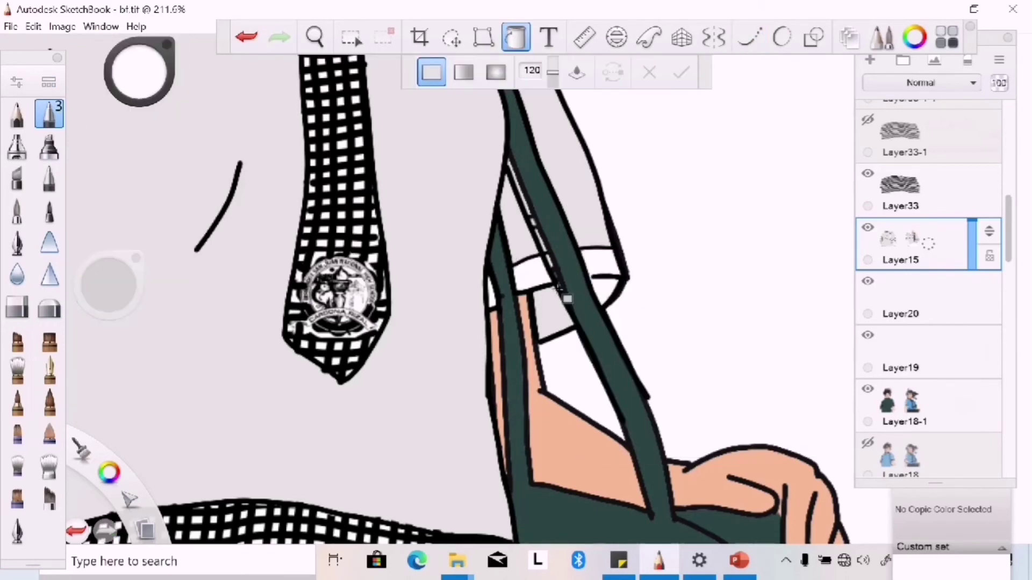
Select Layer29 and flood fill the white area around the school seal on the boy's pocket with light grey.
{"action": "left_click", "coordinate": [315, 37]}
{"action": "scroll", "coordinate": [274, 182], "scroll_direction": "down", "scroll_amount": 5}
{"action": "left_click_drag", "start_coordinate": [274, 182], "coordinate": [424, 276]}
{"action": "key", "text": "f"}
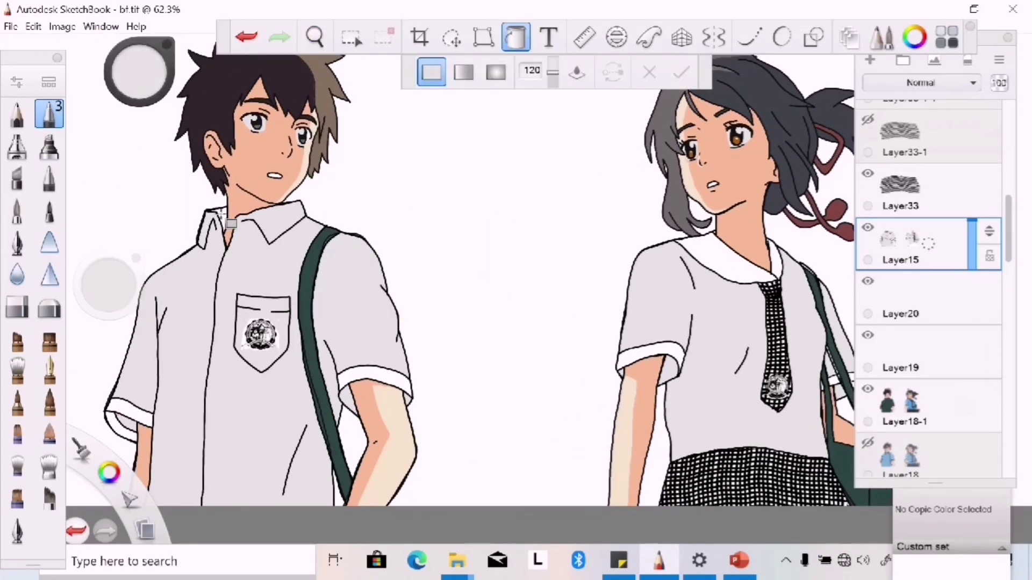
{"action": "left_click", "coordinate": [314, 37]}
{"action": "scroll", "coordinate": [295, 350], "scroll_direction": "up", "scroll_amount": 5}
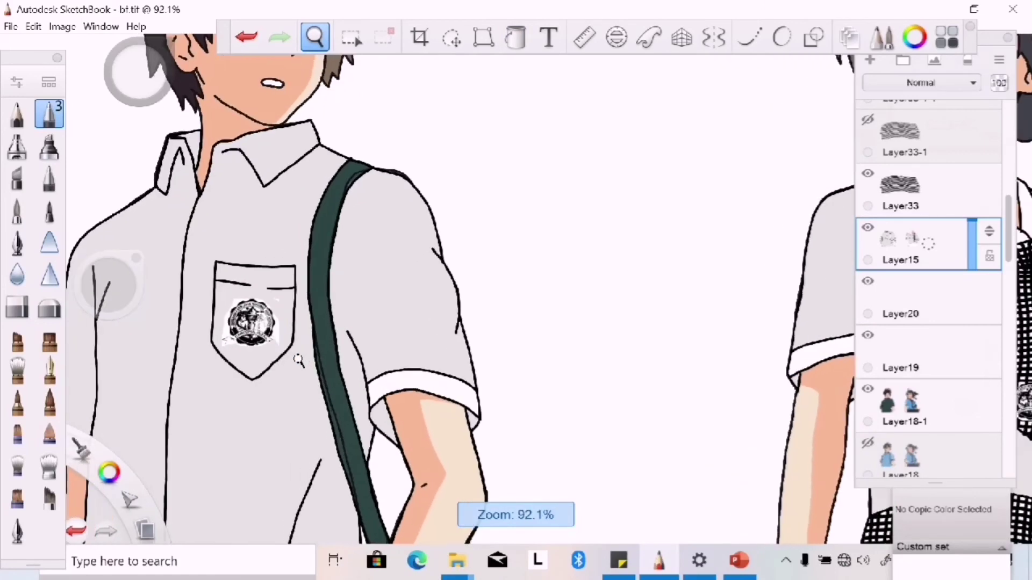
{"action": "scroll", "coordinate": [925, 269], "scroll_direction": "up", "scroll_amount": 3}
{"action": "left_click", "coordinate": [914, 191]}
{"action": "scroll", "coordinate": [248, 299], "scroll_direction": "up", "scroll_amount": 7}
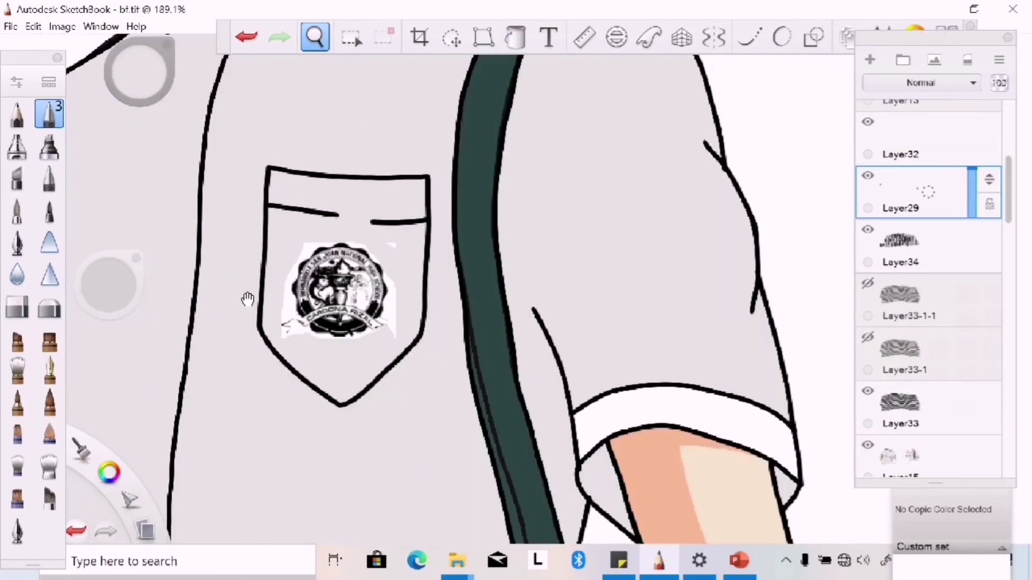
{"action": "key", "text": "f"}
{"action": "left_click", "coordinate": [402, 318]}
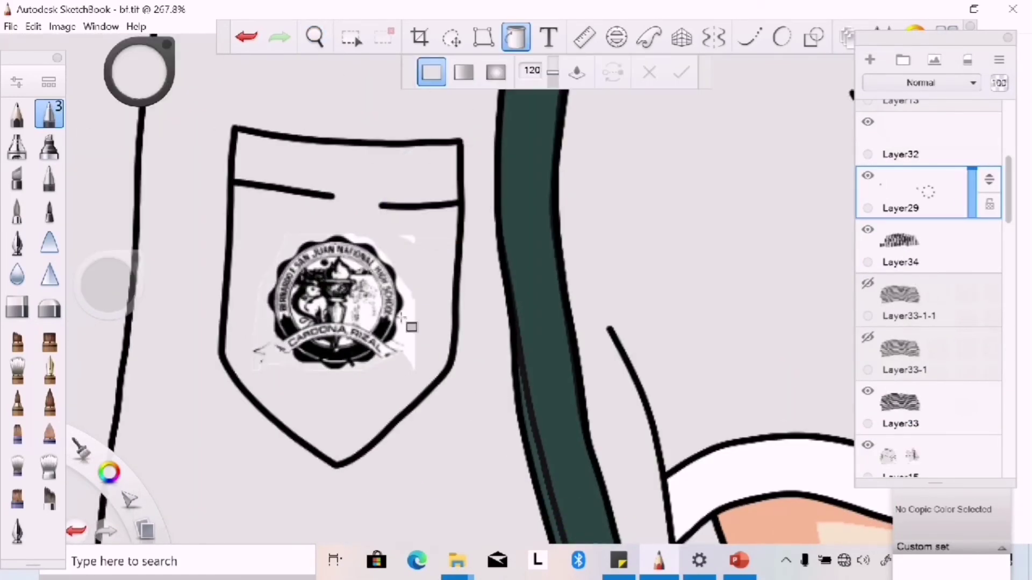
{"action": "key", "text": "space"}
{"action": "scroll", "coordinate": [341, 142], "scroll_direction": "down", "scroll_amount": 8}
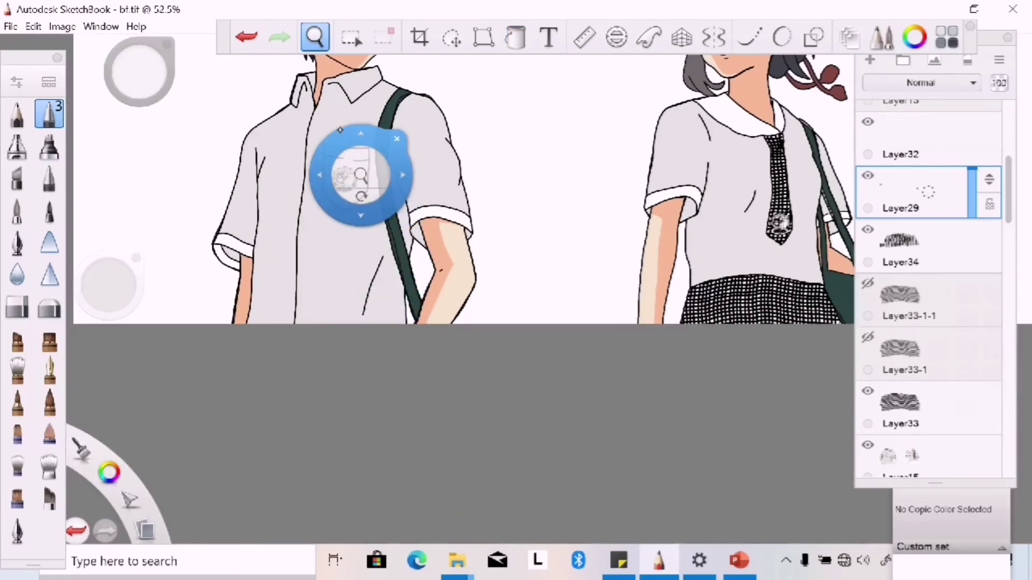
{"action": "key", "text": "space"}
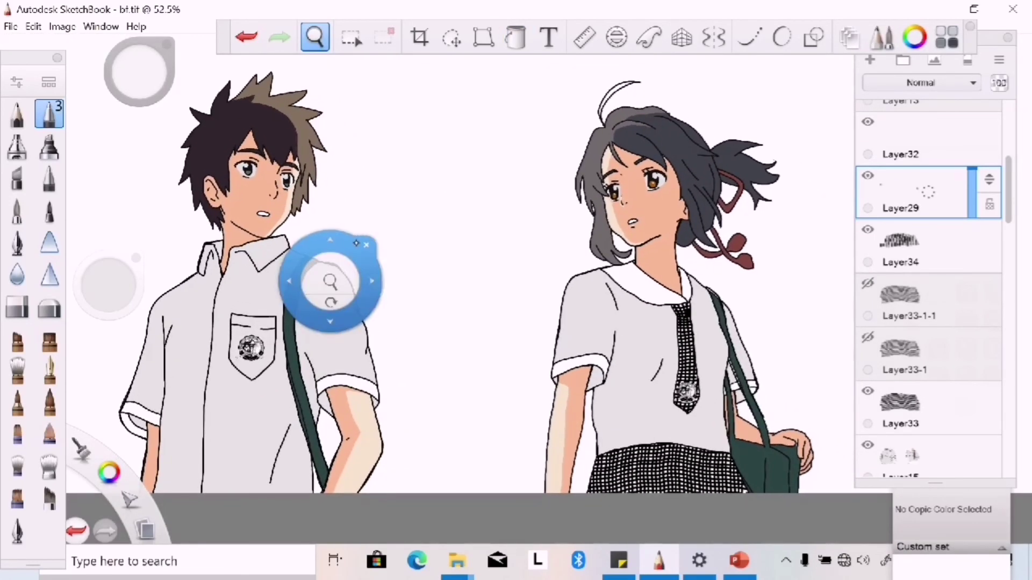
{"action": "key", "text": "space"}
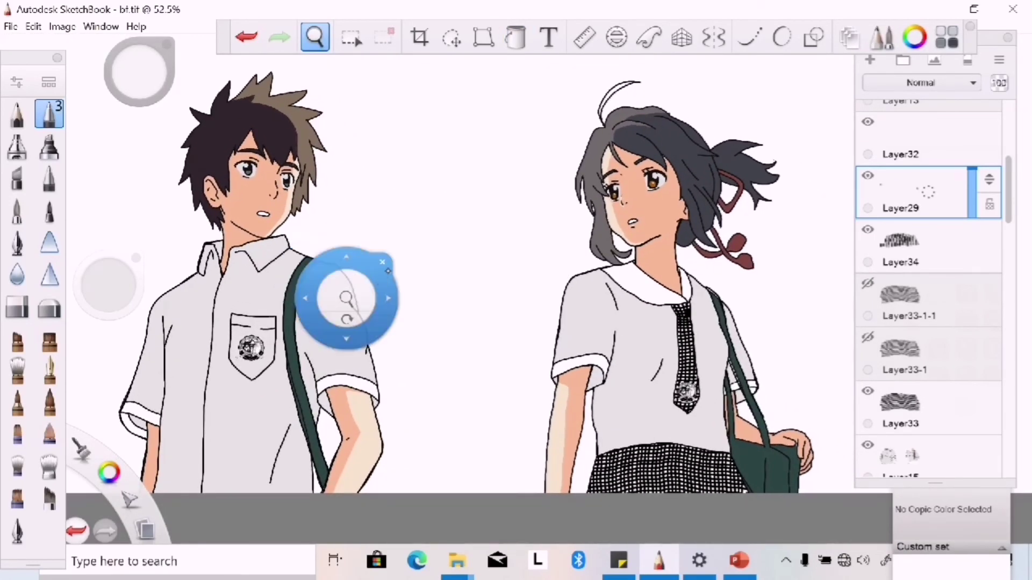